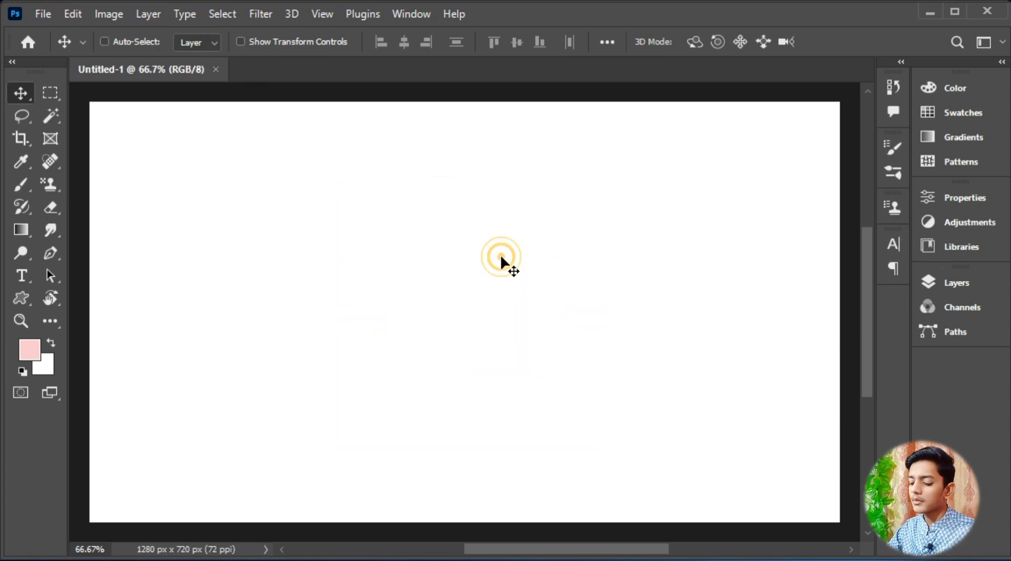
- Paste the copied flower artwork into the blank canvas as Pixels
key("ctrl+v")
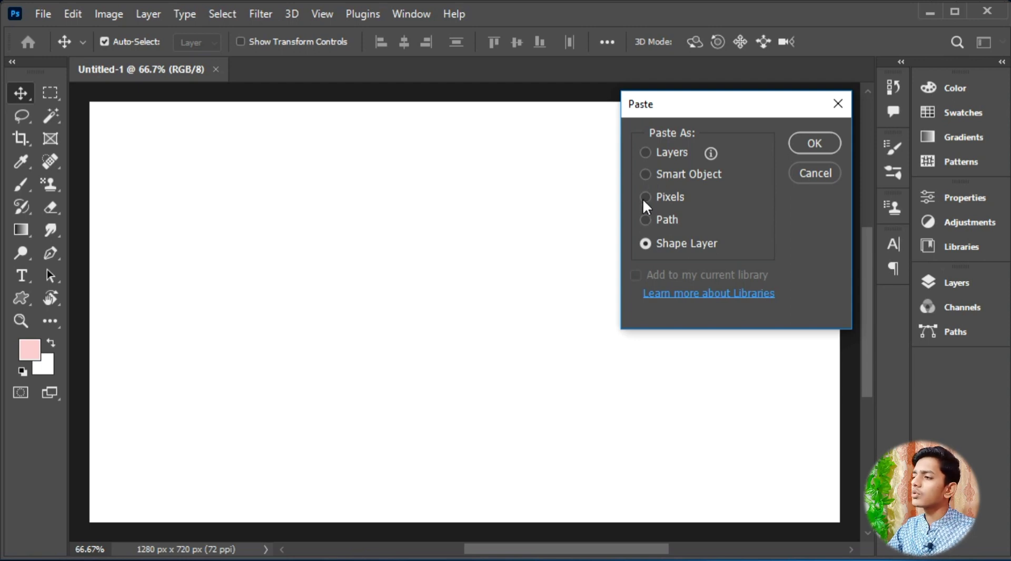
left_click(646, 197)
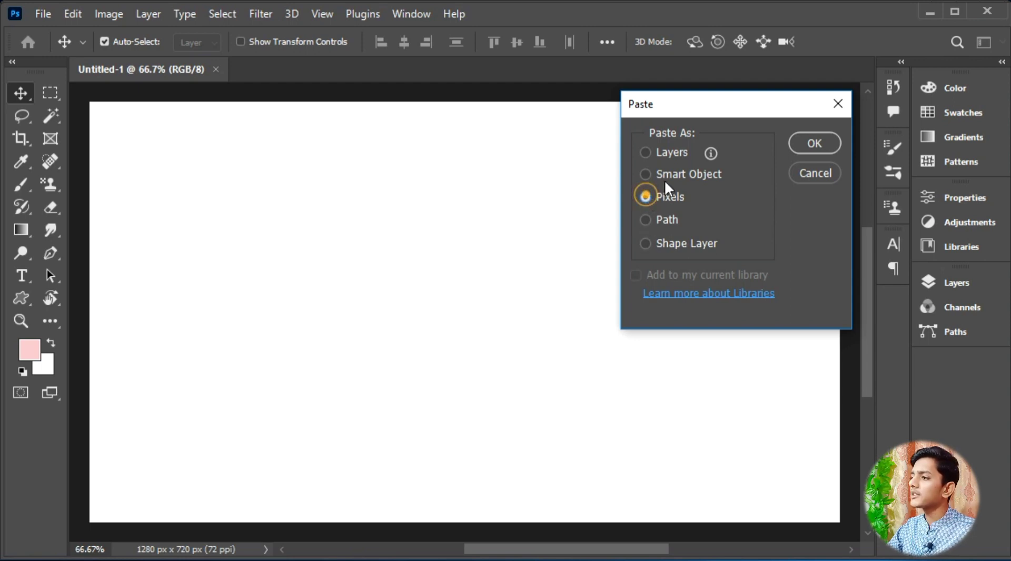
left_click(805, 145)
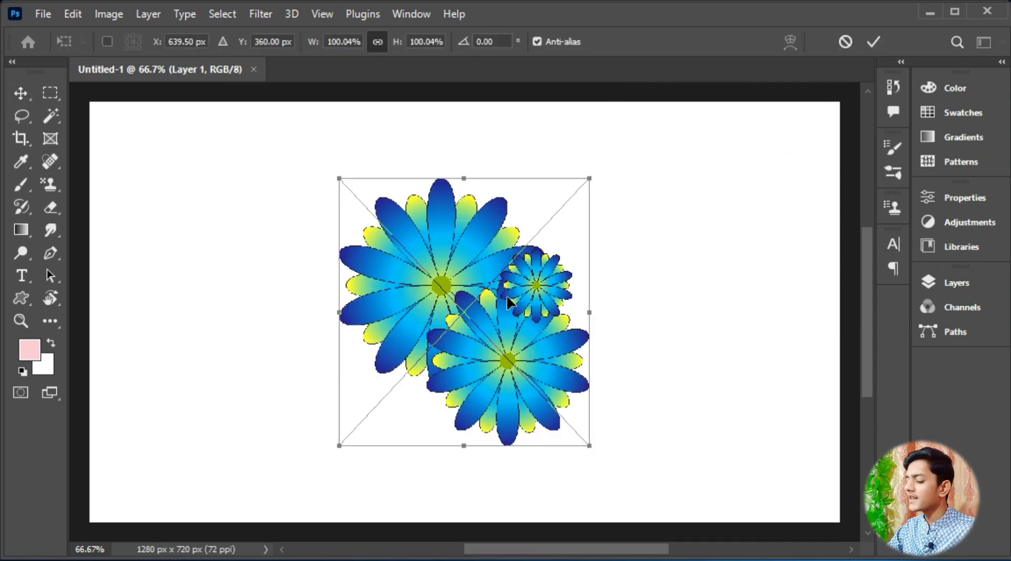
- Scale the pasted flowers down to 70.52% and place them in the upper-left part of the canvas
key("ctrl+plus")
key("ctrl+plus")
key("ctrl+minus")
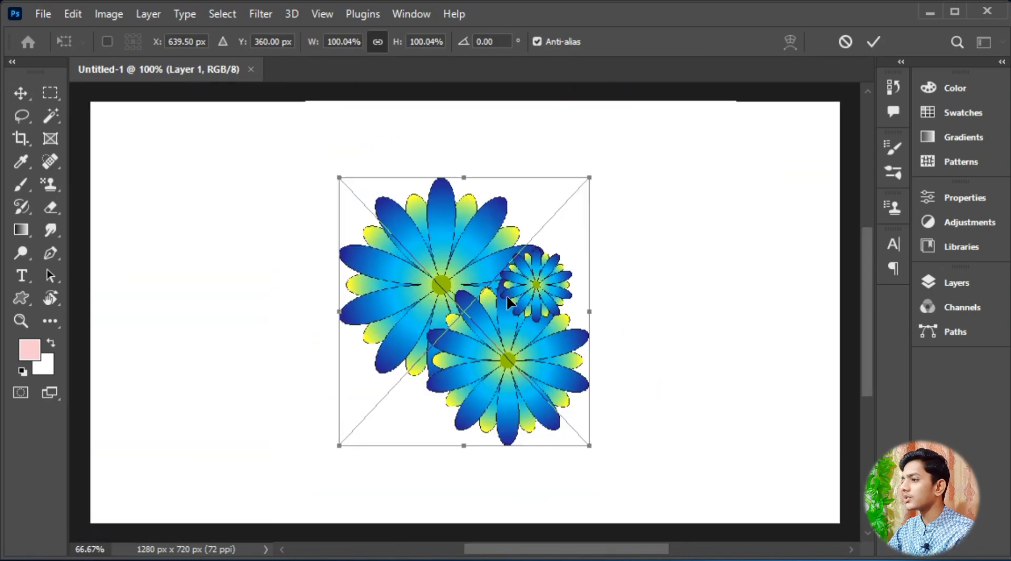
left_click_drag(588, 179, 515, 258)
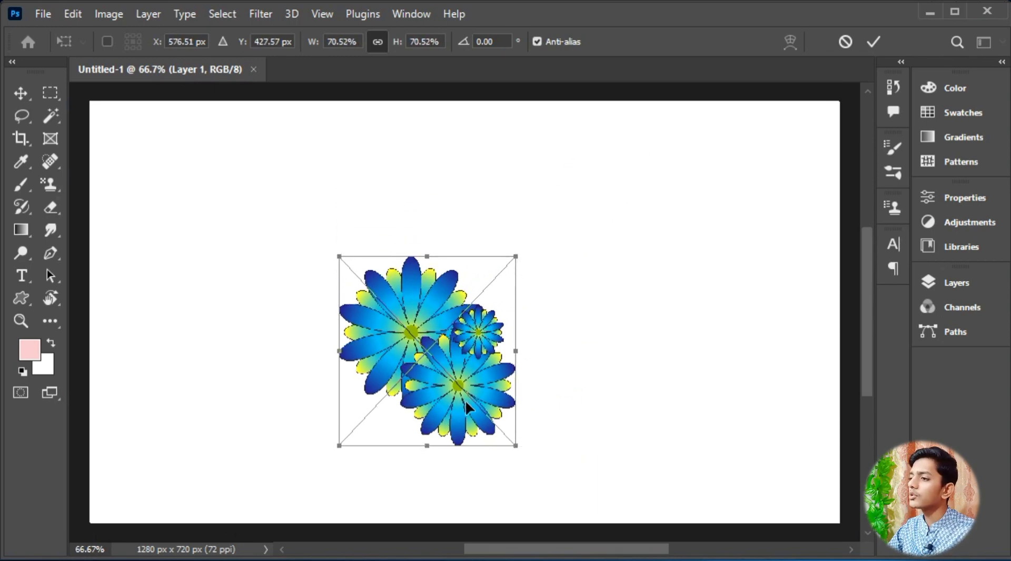
left_click_drag(463, 399, 374, 338)
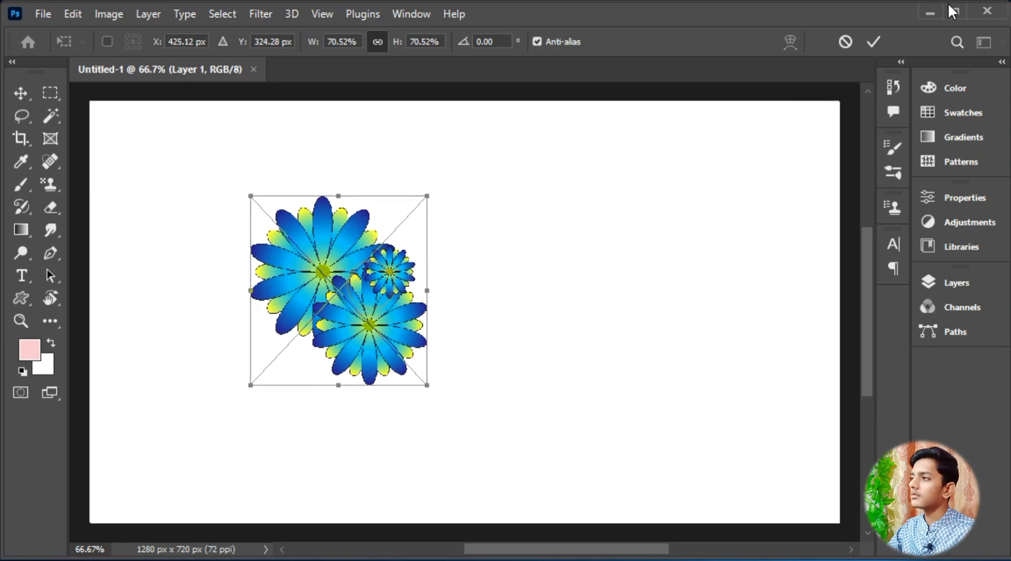
left_click(872, 42)
left_click_drag(321, 273, 295, 267)
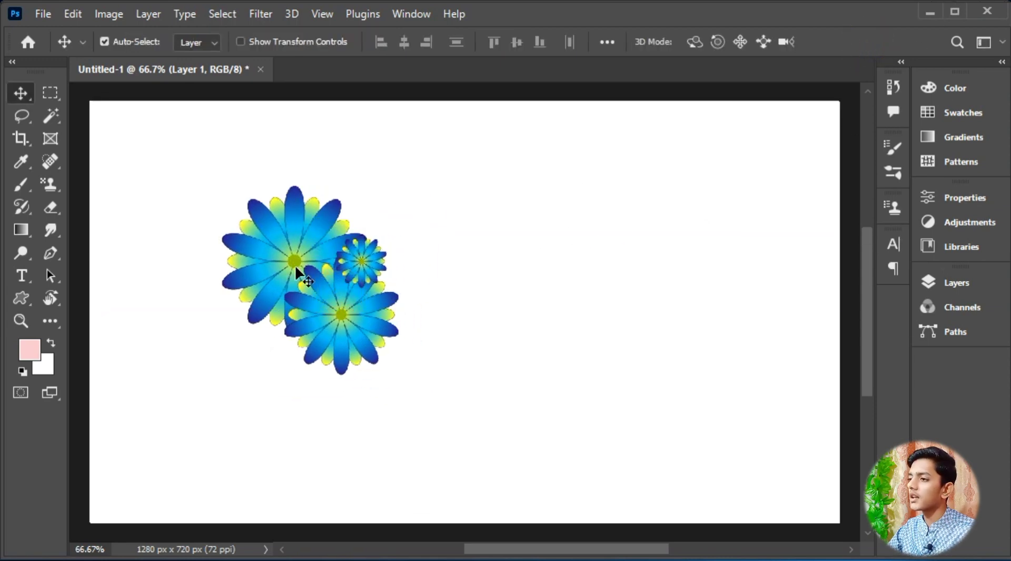
- Enlarge the flower pixel layer with Free Transform until it extends beyond the canvas, and apply it
key("ctrl+t")
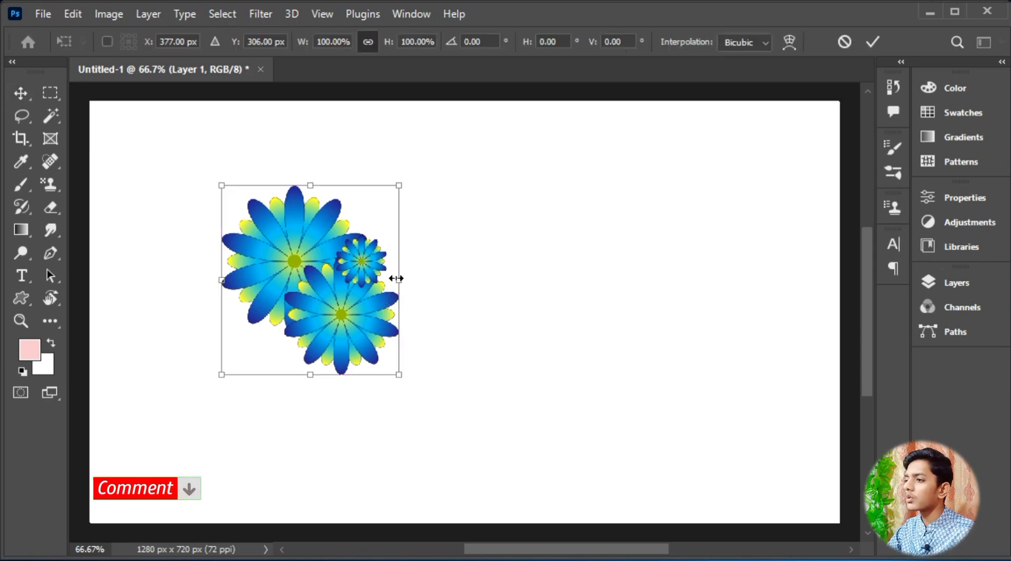
left_click_drag(397, 278, 894, 395)
left_click_drag(633, 335, 623, 353)
key("Return")
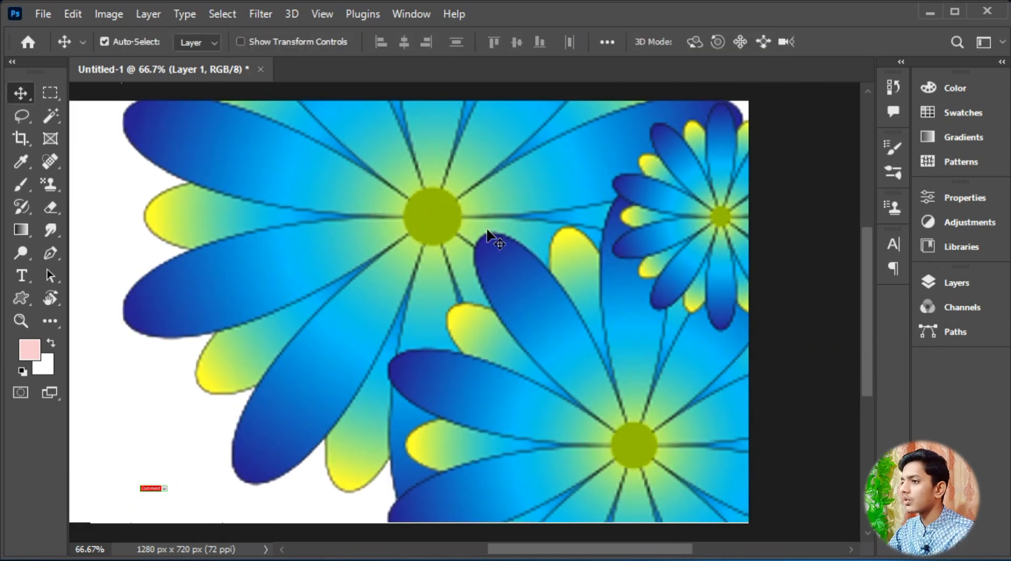
- Undo the enlargement, the move and the paste of the flower pixel layer
key("ctrl+z")
key("ctrl+z")
key("ctrl+z")
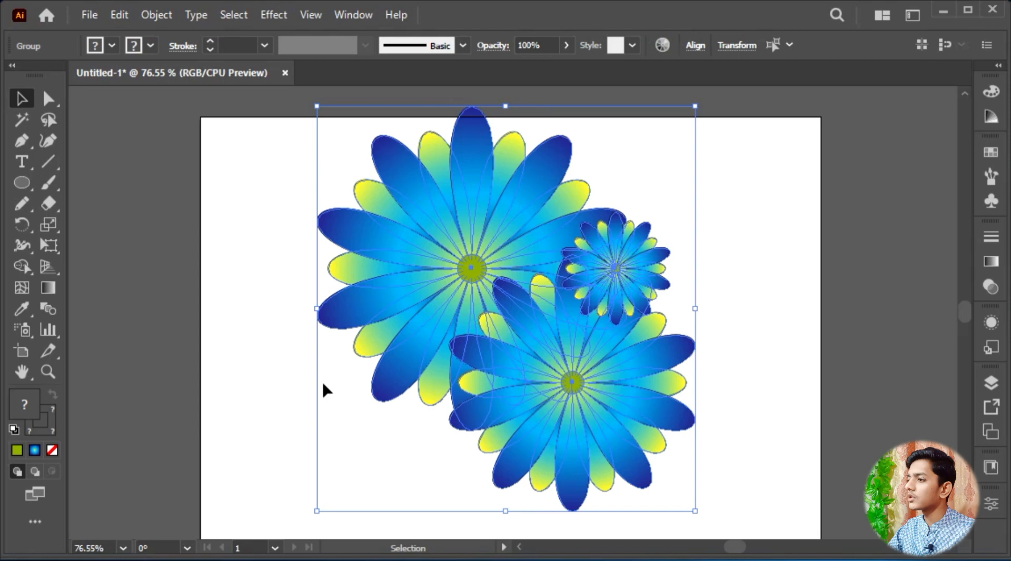
- Switch to Illustrator, select all of the flower artwork and copy it
left_click(304, 365)
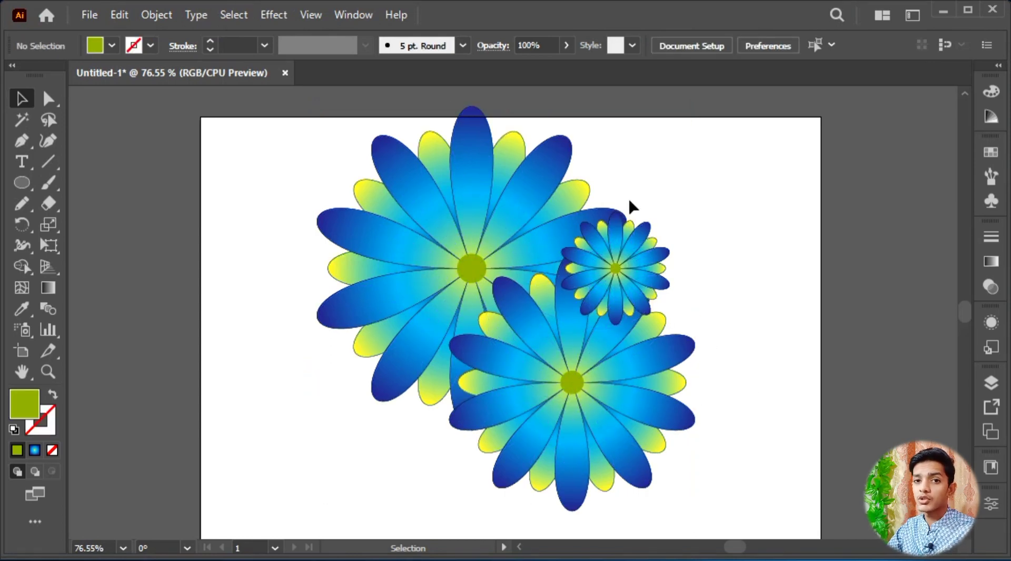
key("ctrl+a")
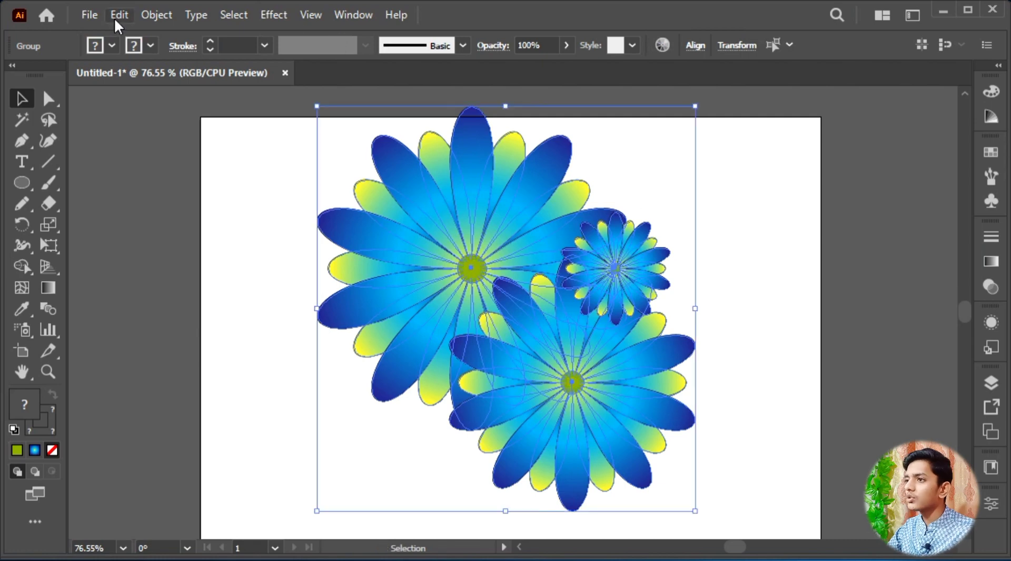
left_click(118, 16)
left_click(163, 101)
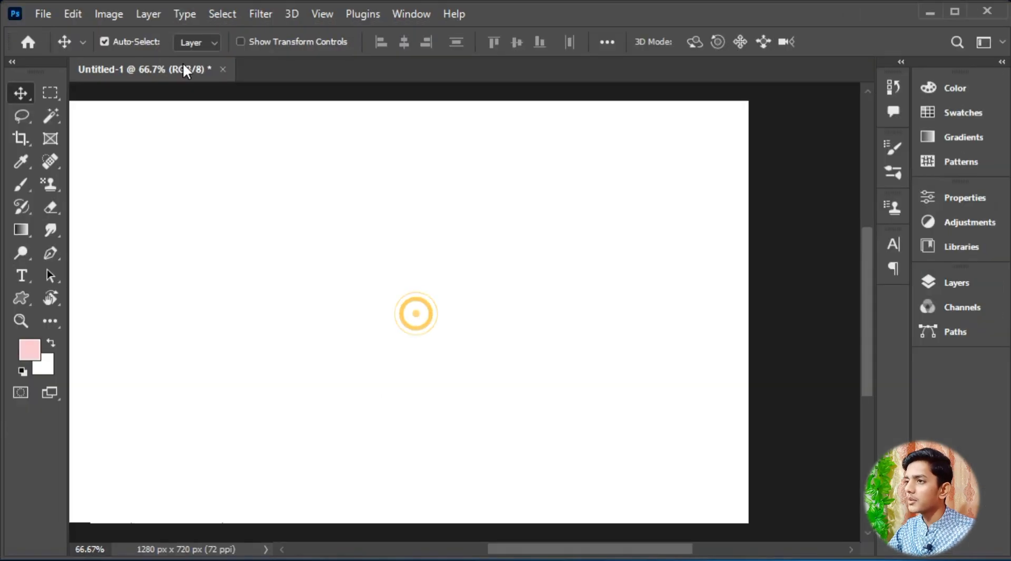
- Switch to Photoshop, paste the flower artwork as a Smart Object and check its entry in the layer list
key("ctrl+v")
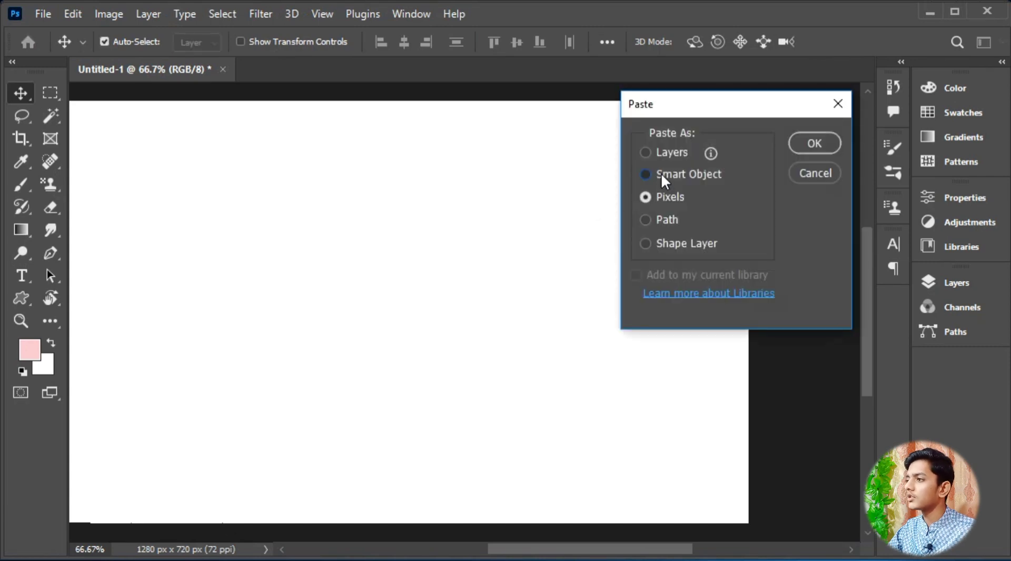
left_click(662, 174)
left_click(814, 145)
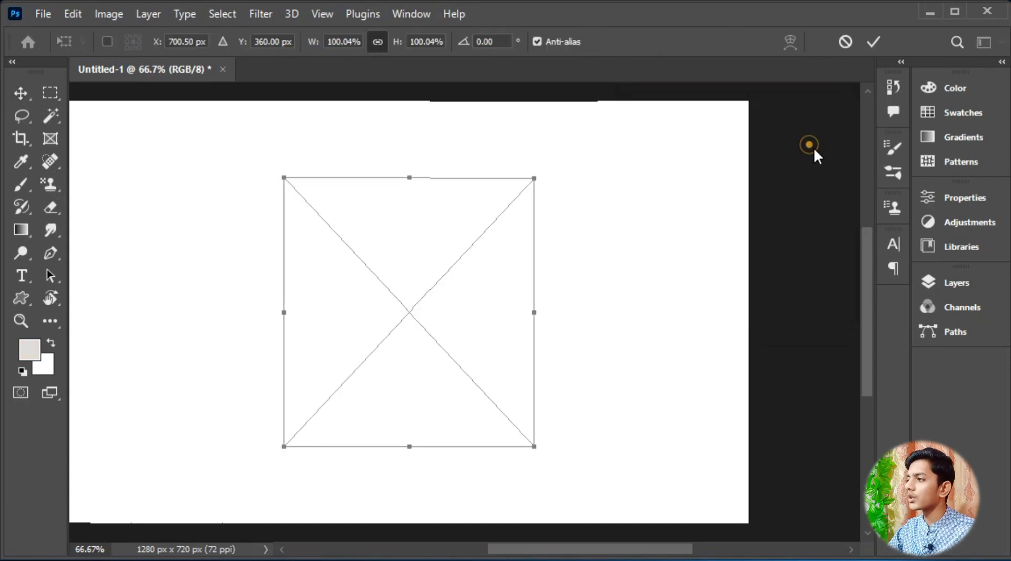
left_click(993, 290)
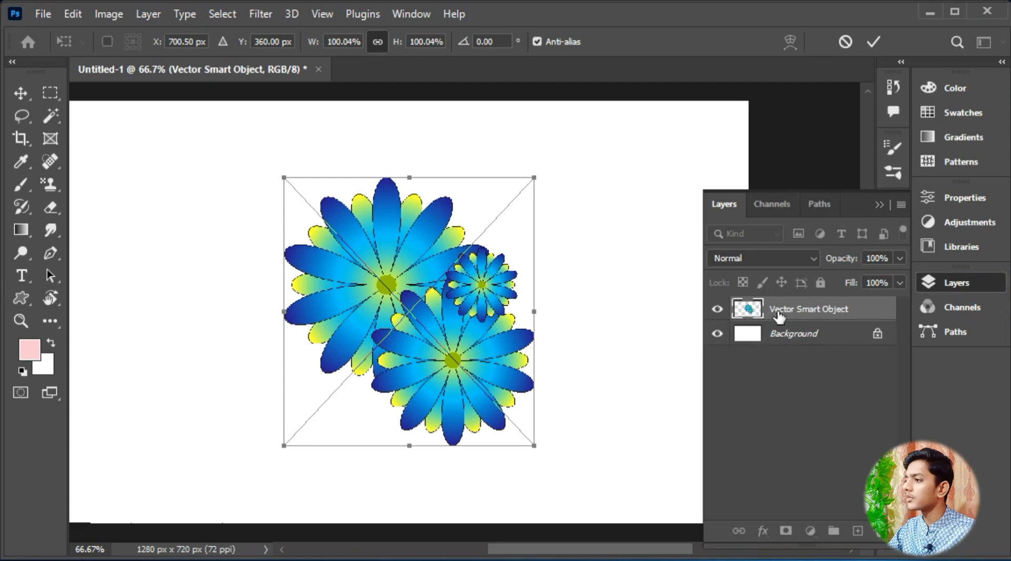
left_click(879, 205)
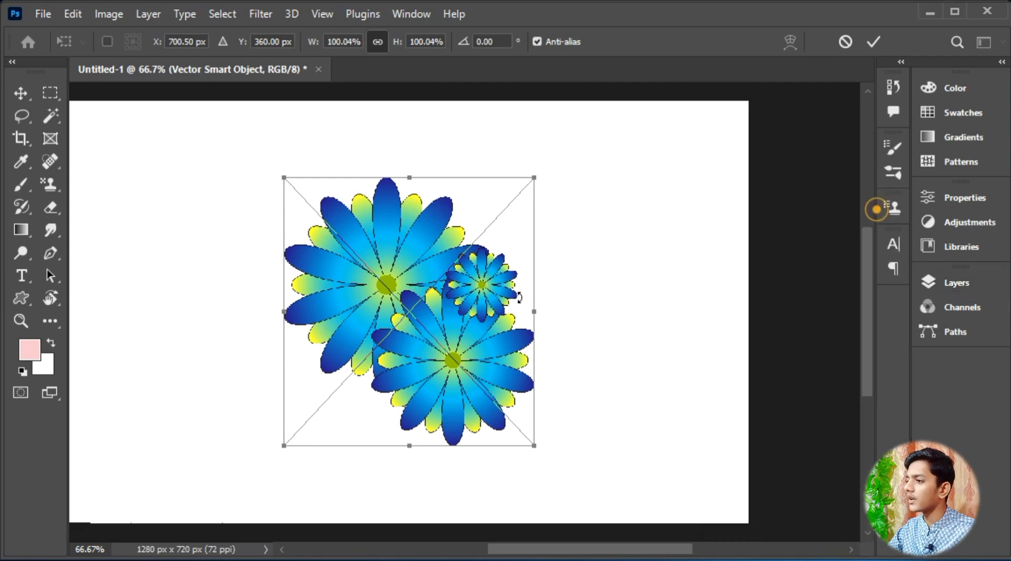
- Enlarge the pasted flower smart object to about 161%, reposition it lower on the canvas and apply the transform
left_click_drag(590, 326, 565, 323)
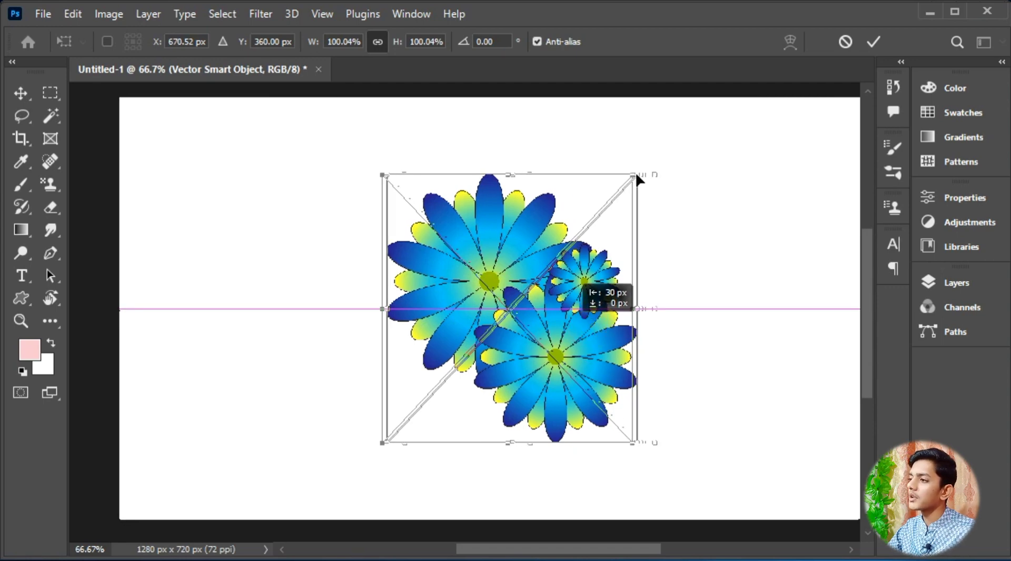
left_click_drag(631, 178, 792, 68)
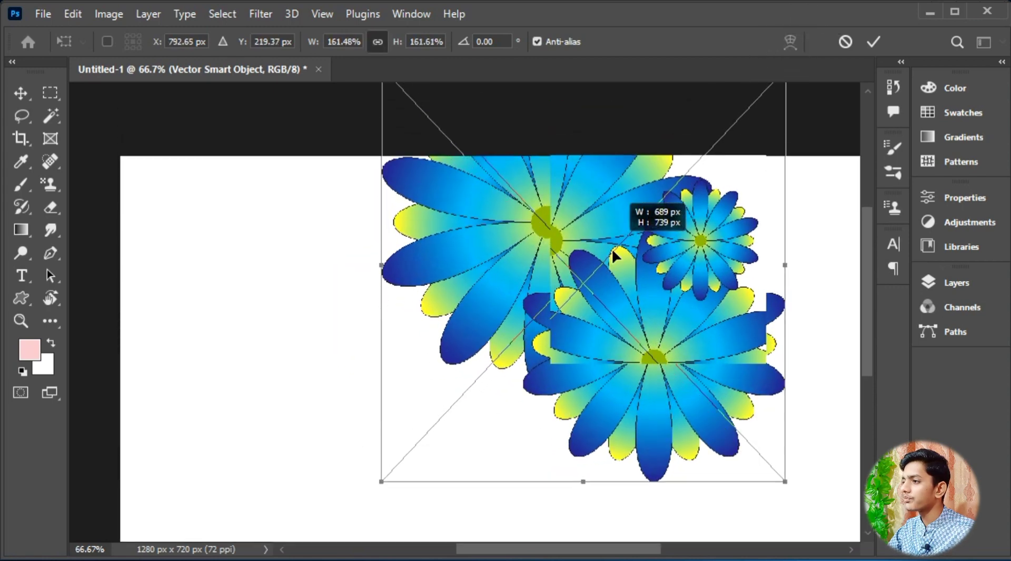
left_click_drag(612, 248, 612, 298)
left_click(874, 41)
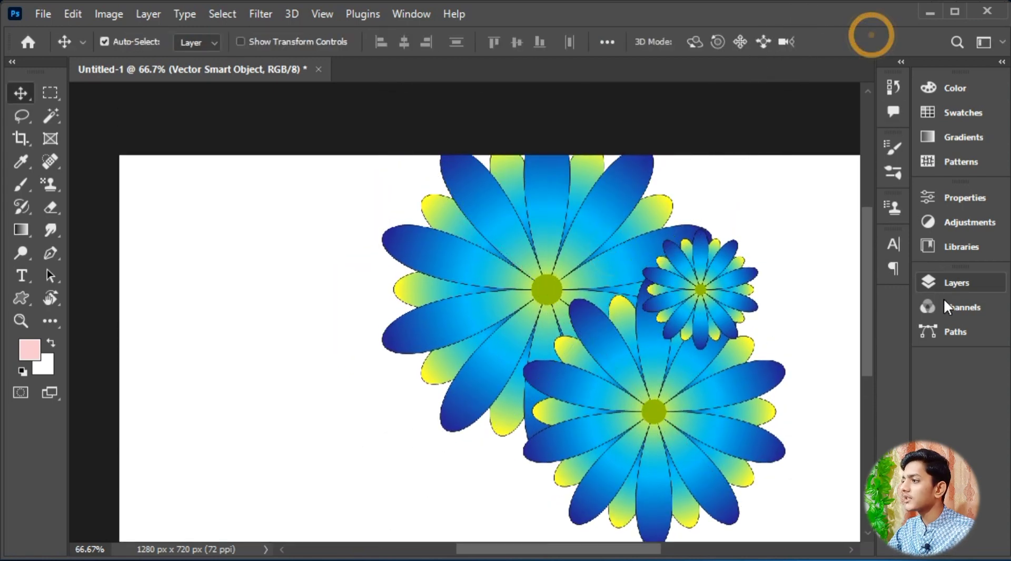
- Examine the smart object's layer and the edge sharpness of the enlarged flowers at 100% zoom
left_click(954, 284)
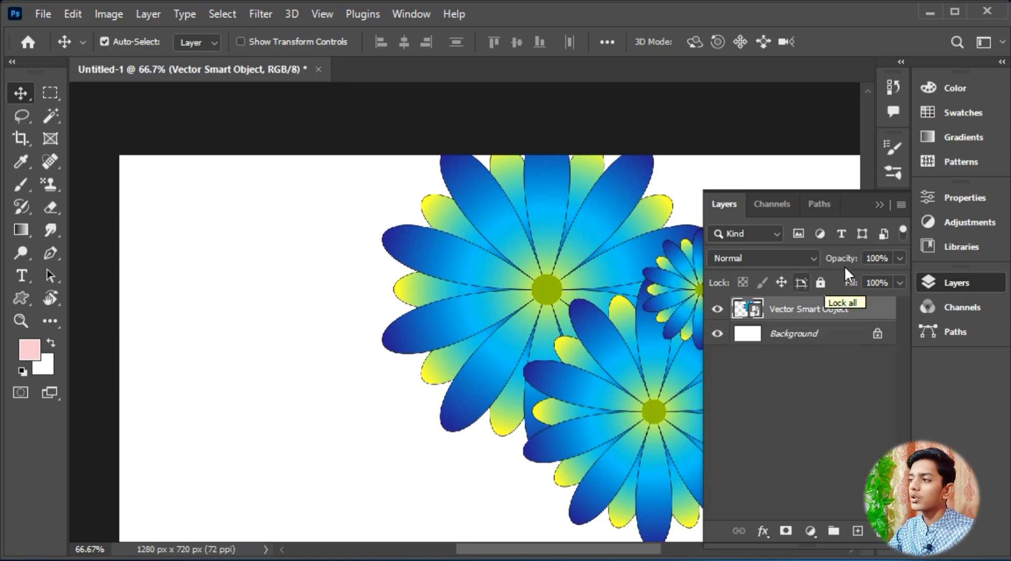
left_click(877, 203)
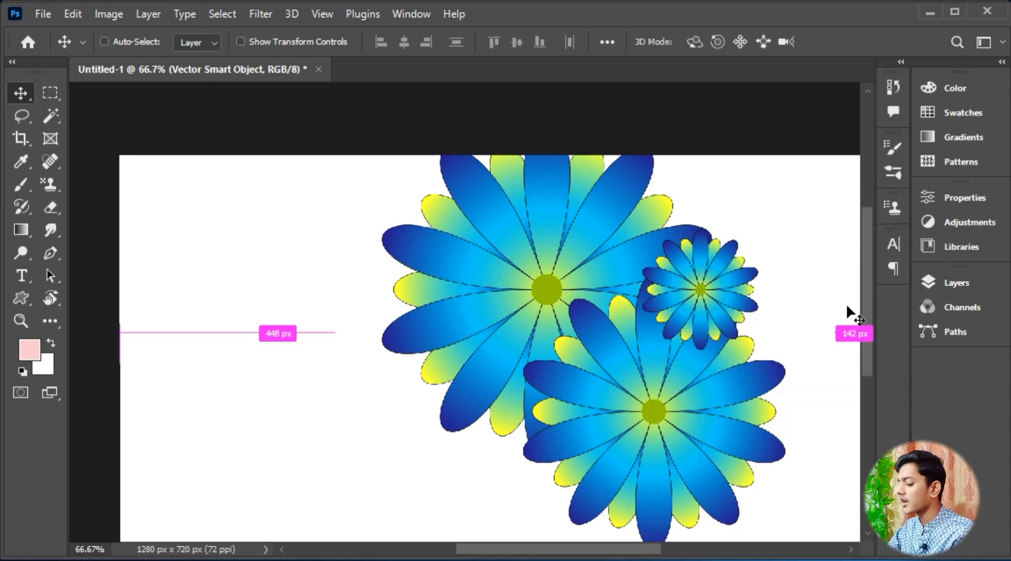
key("ctrl+plus")
key("ctrl+plus")
key("ctrl+plus")
key("ctrl+minus")
key("ctrl+minus")
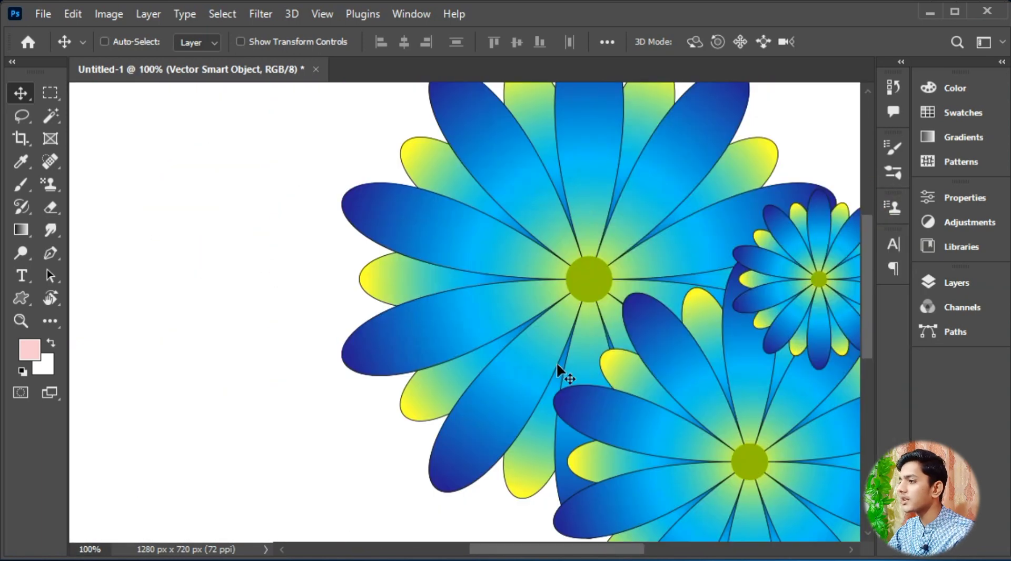
scroll(558, 363, "up", 3)
key("ctrl+minus")
key("ctrl+minus")
key("ctrl+minus")
key("ctrl+minus")
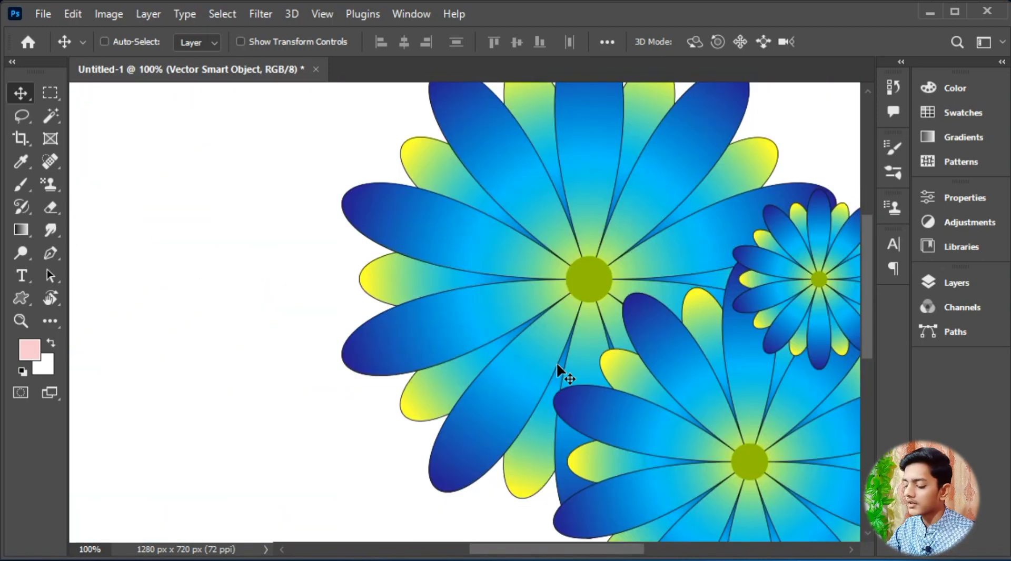
key("ctrl+1")
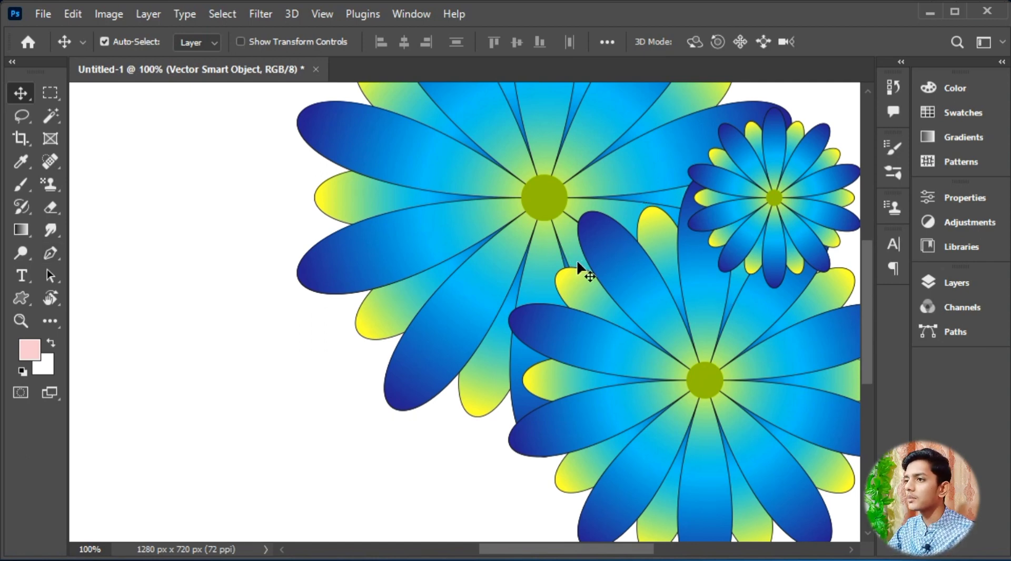
left_click_drag(727, 266, 568, 292)
left_click_drag(514, 249, 537, 261)
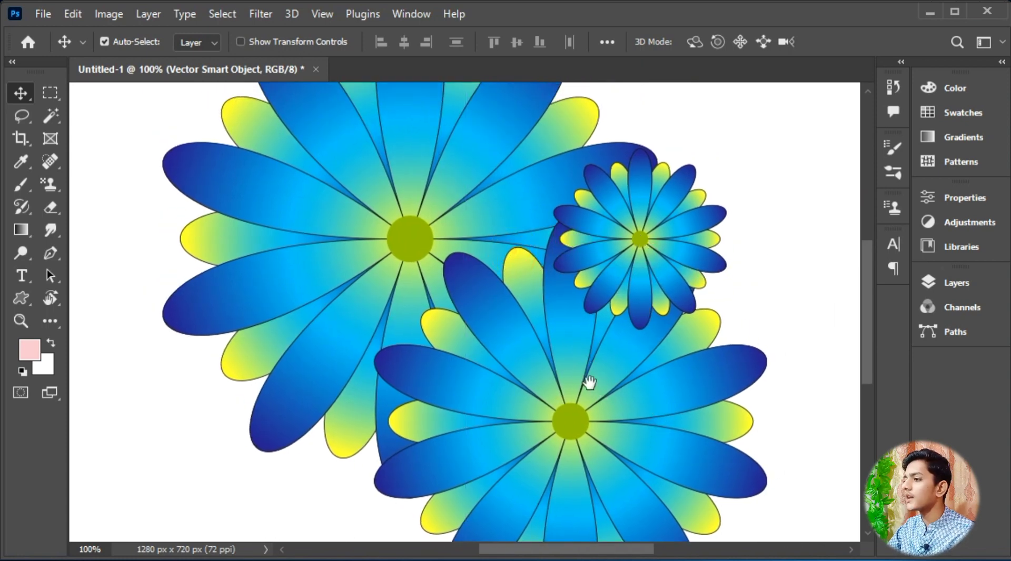
left_click_drag(589, 383, 596, 356)
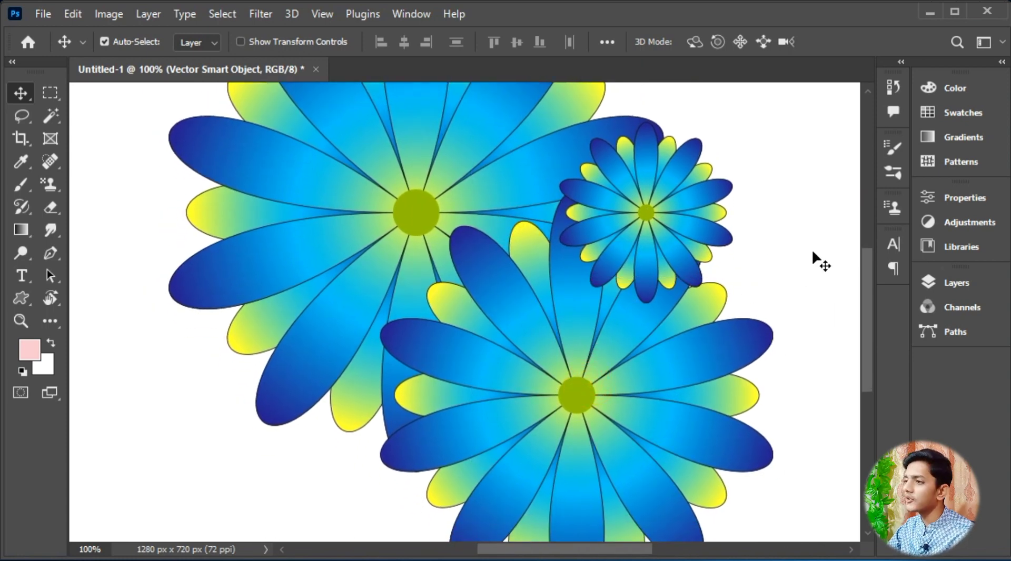
- Deselect and reselect the Vector Smart Object layer, using both the layer list and a selection across the flowers
left_click(768, 198)
left_click(961, 283)
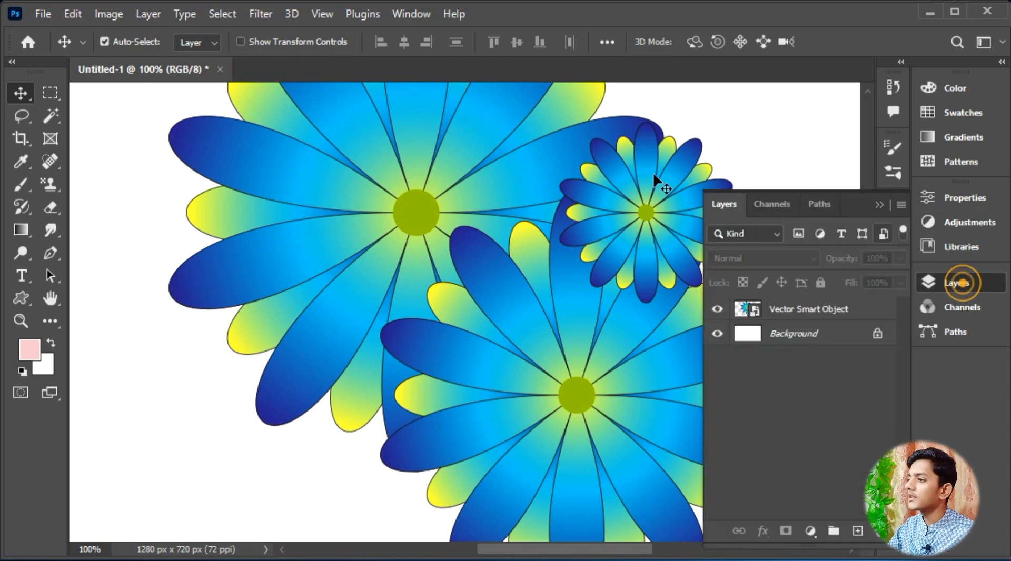
left_click(881, 316)
left_click(879, 204)
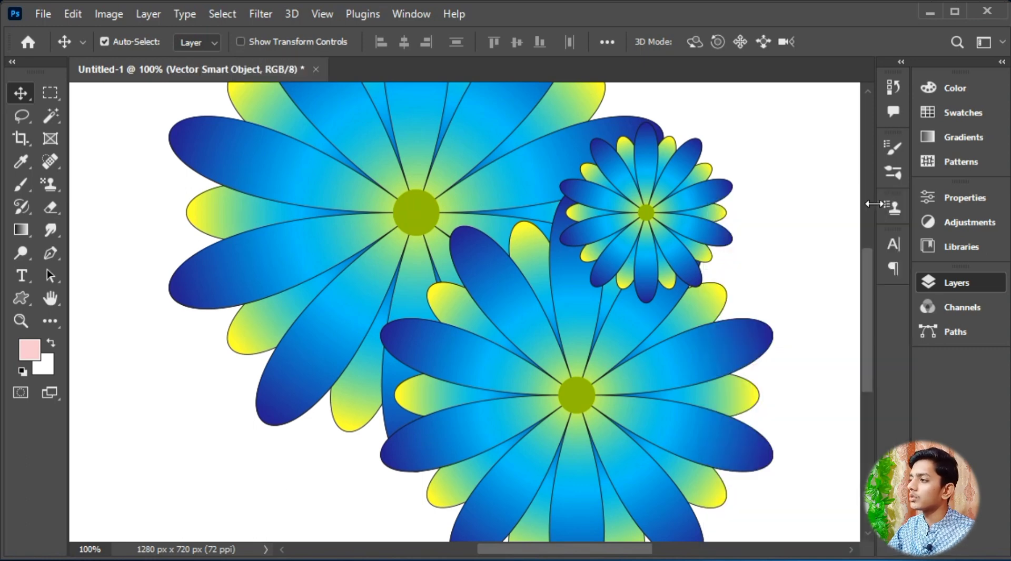
left_click(805, 153)
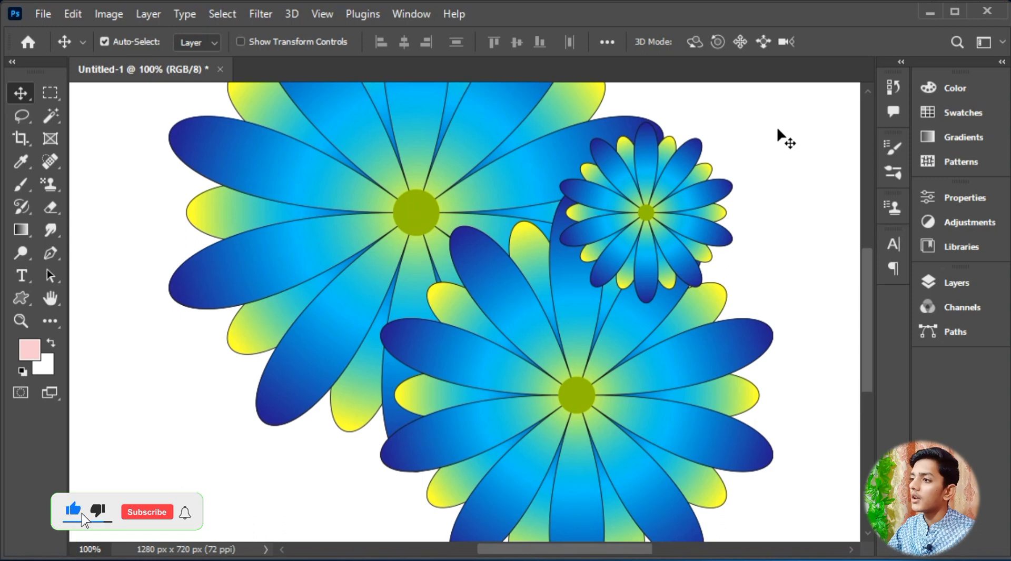
left_click_drag(777, 129, 298, 327)
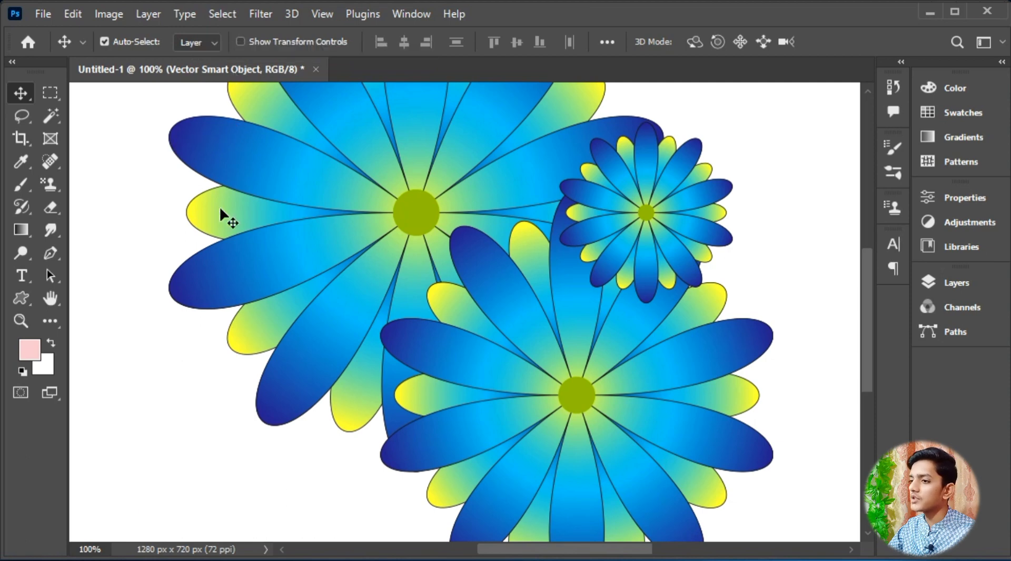
- Open the Vector Smart Object's source artwork in Illustrator for editing and deselect the flower group
left_click(975, 288)
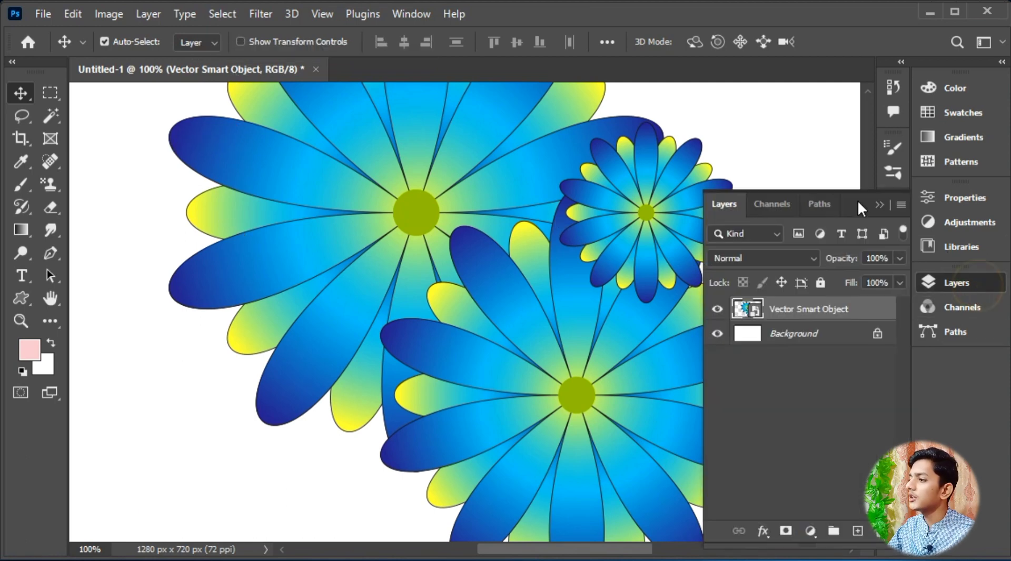
left_click(754, 311)
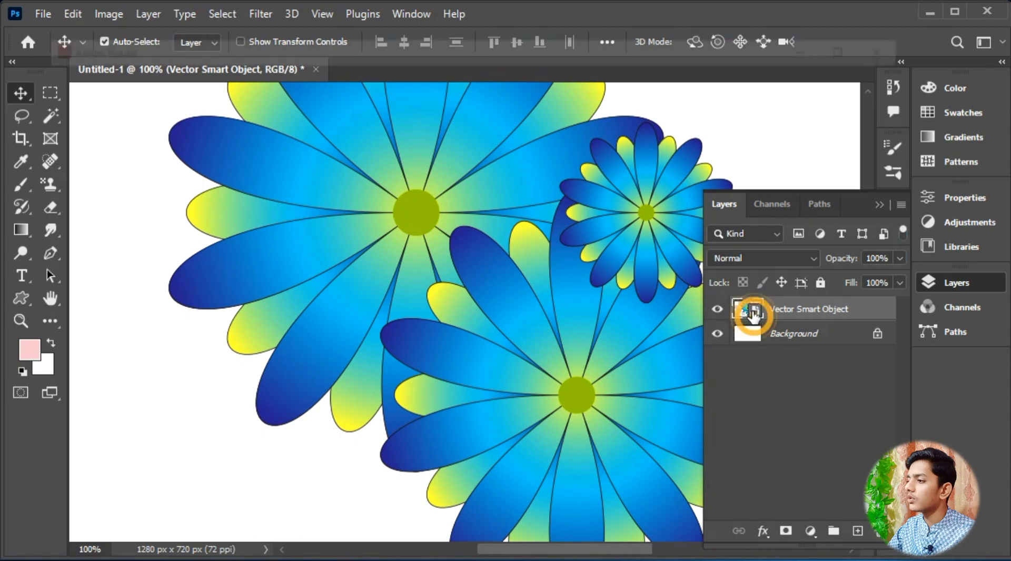
left_click(880, 205)
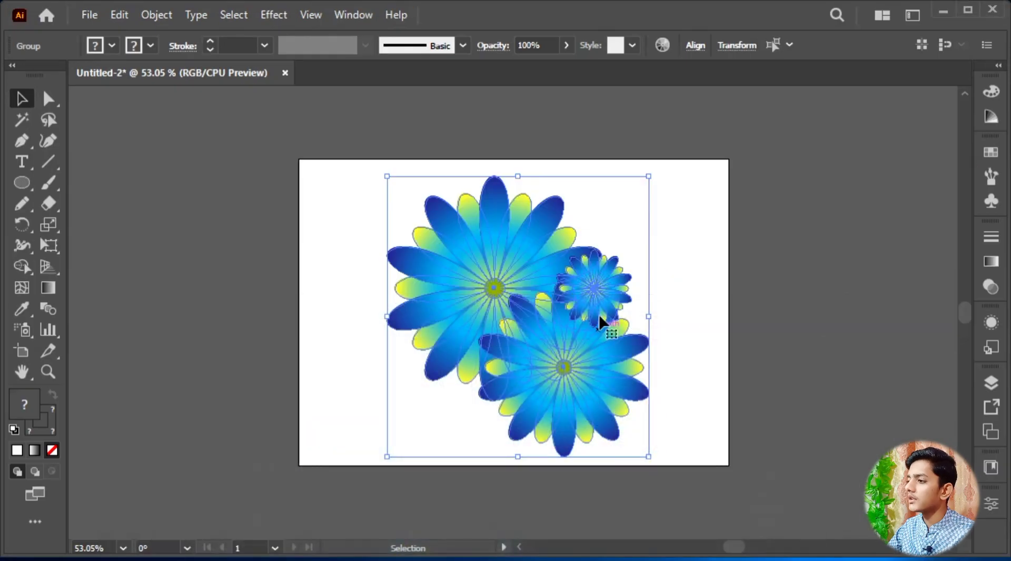
left_click(672, 273)
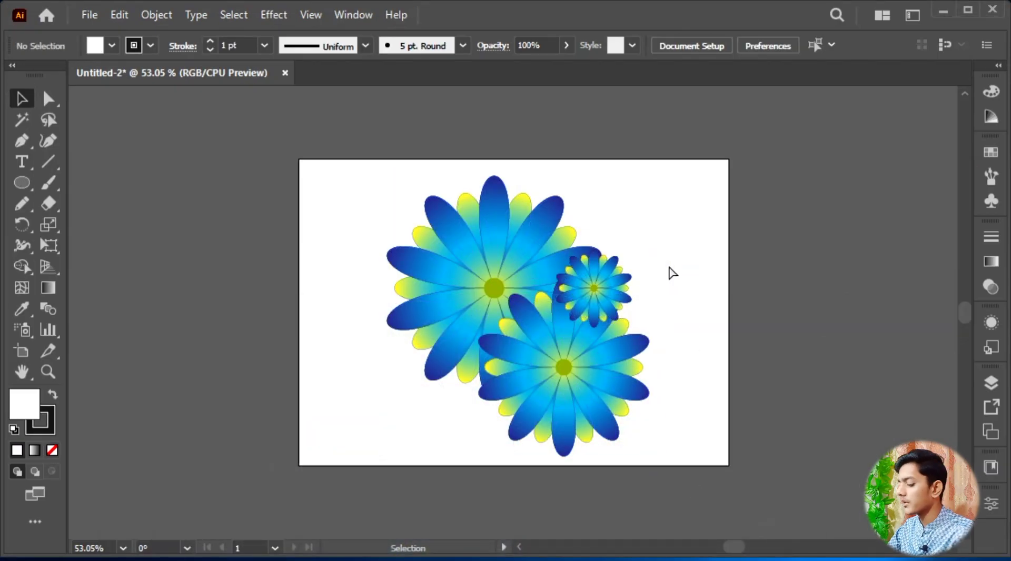
- Adjust the small flower's blue petal gradient by shifting the middle blue stop outward and setting the blue-to-navy midpoint to about 76.5%, leaving isolation mode when done
key("ctrl+plus")
key("ctrl+plus")
key("ctrl+plus")
key("ctrl+plus")
scroll(795, 267, "right", 5)
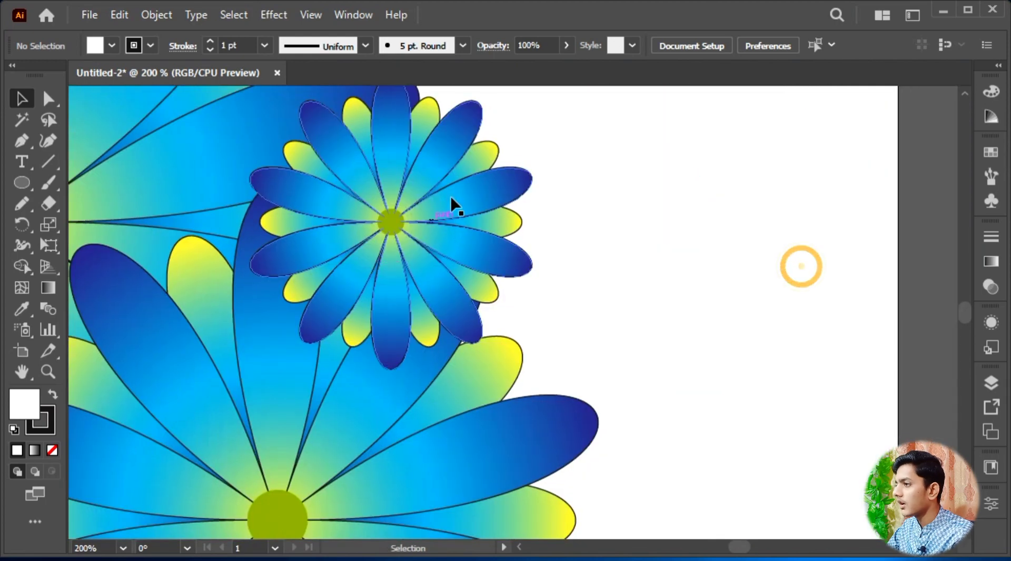
left_click(466, 195)
double_click(470, 199)
left_click(469, 194)
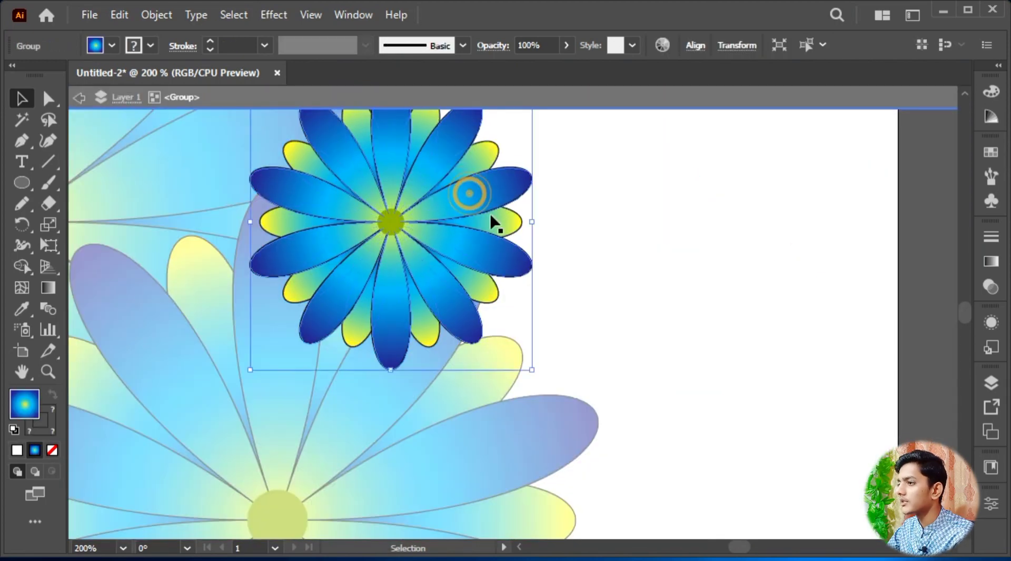
left_click(991, 262)
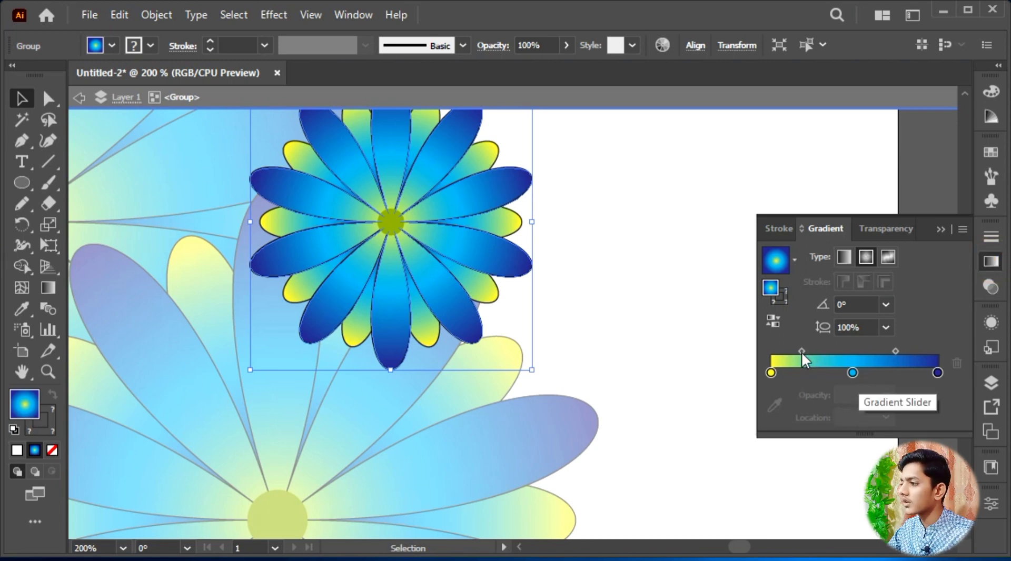
left_click_drag(850, 373, 921, 352)
double_click(648, 255)
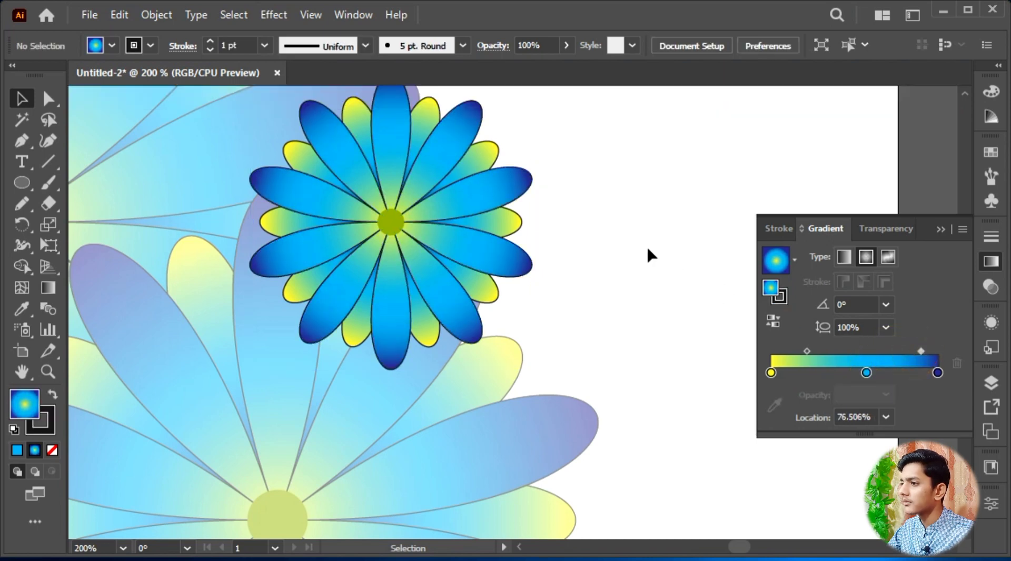
left_click_drag(537, 271, 669, 288)
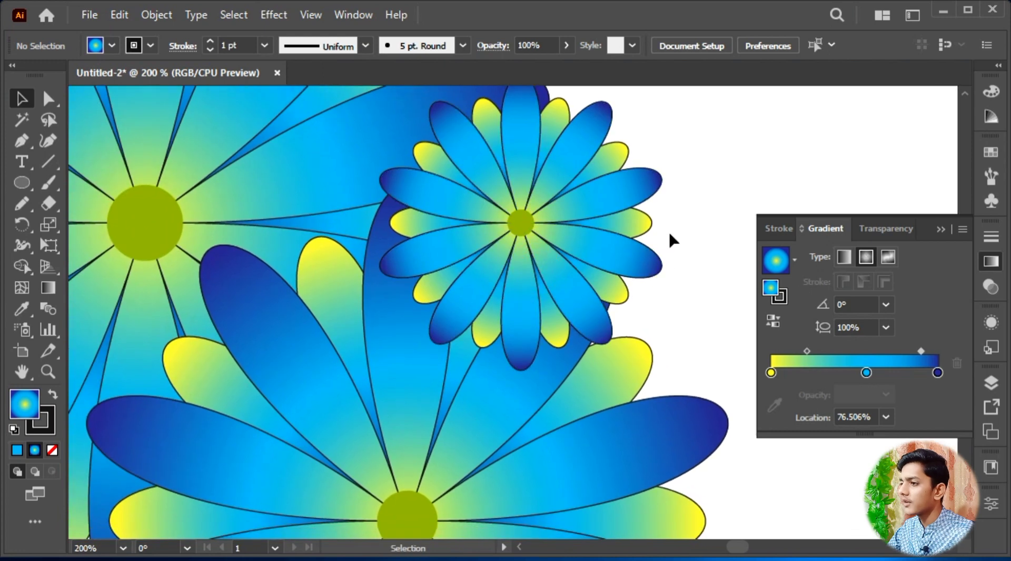
- Copy all the edited flower artwork, switch to Photoshop and delete the existing Vector Smart Object layer
key("ctrl+a")
key("v")
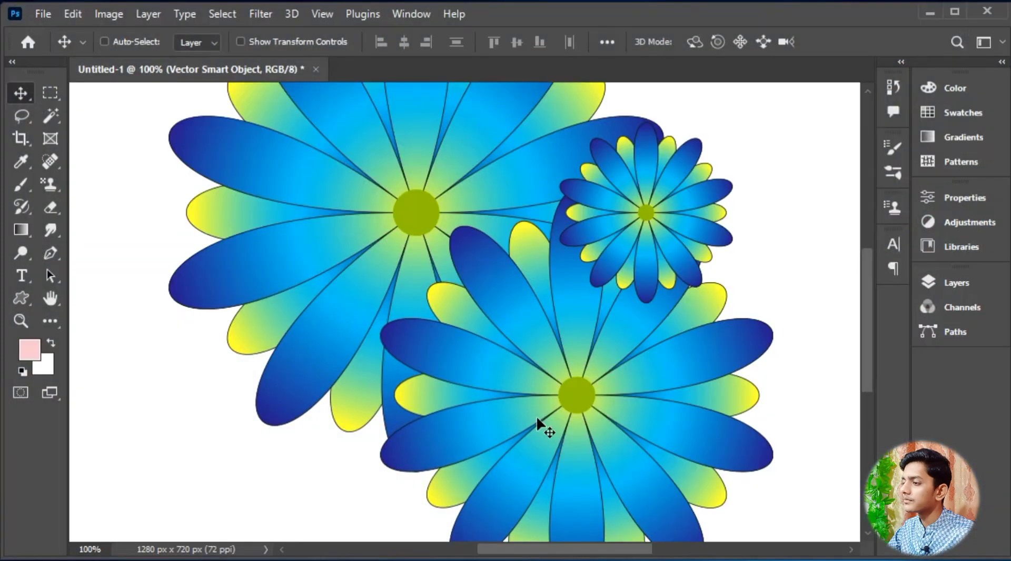
left_click_drag(536, 416, 537, 416)
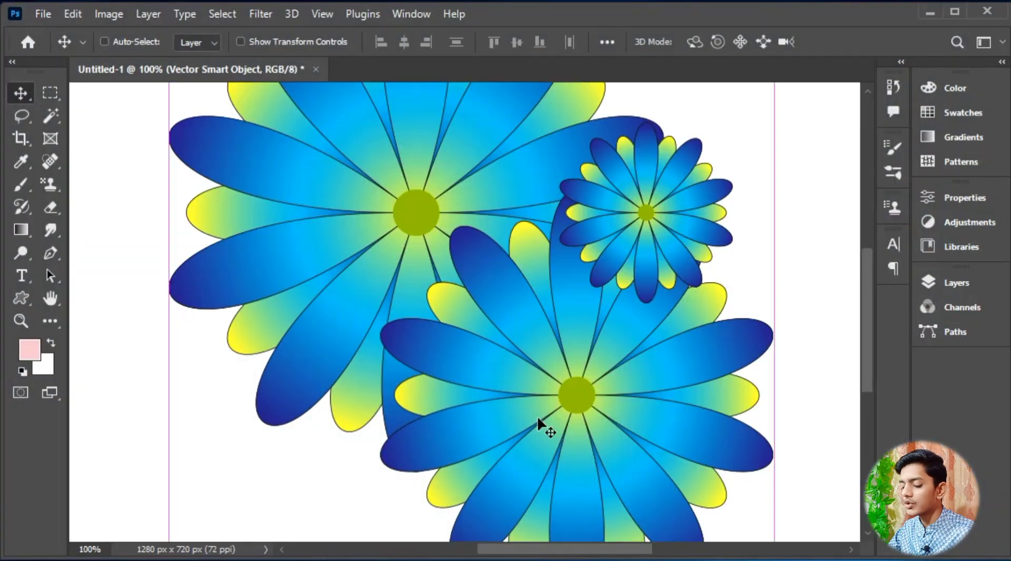
left_click(961, 284)
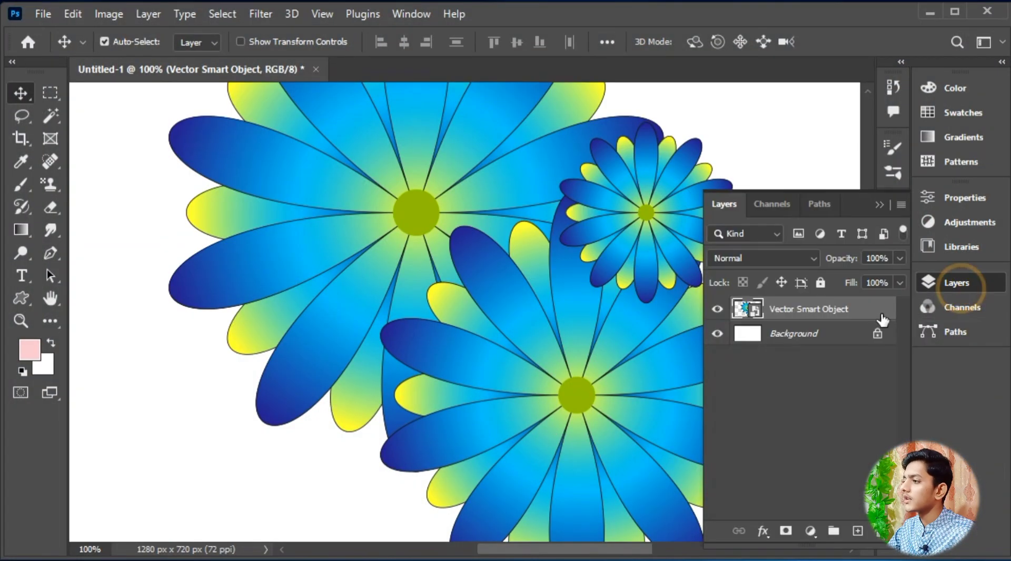
left_click_drag(875, 312, 880, 533)
left_click(880, 205)
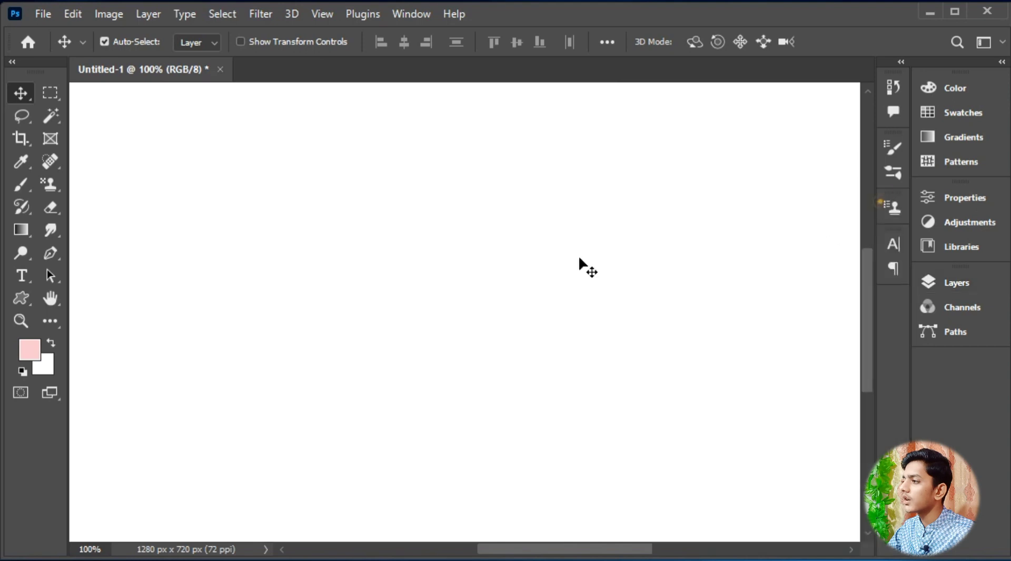
- Paste the copied flowers as a Smart Object, commit the placement and deselect the layer
key("ctrl+v")
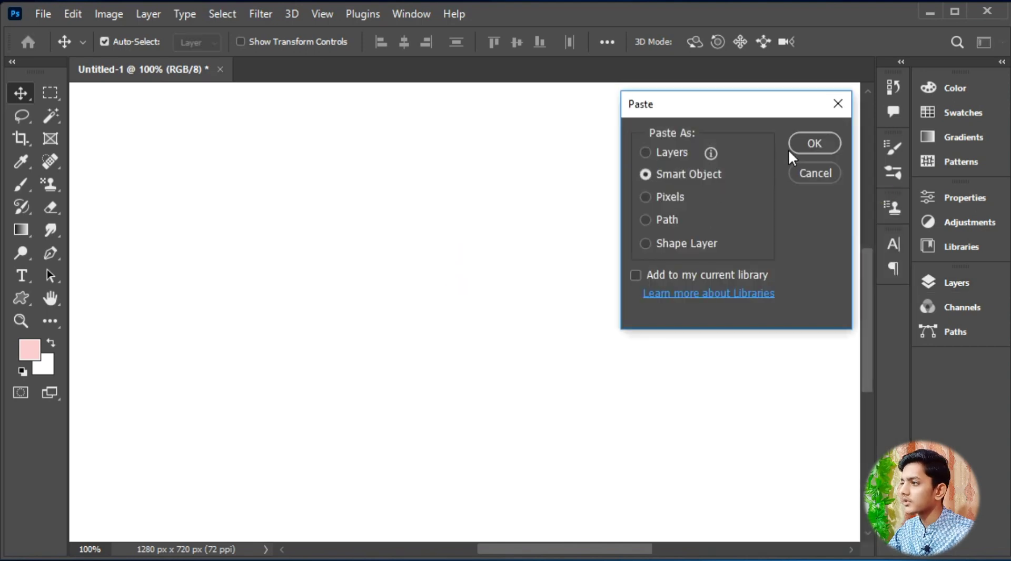
left_click(798, 144)
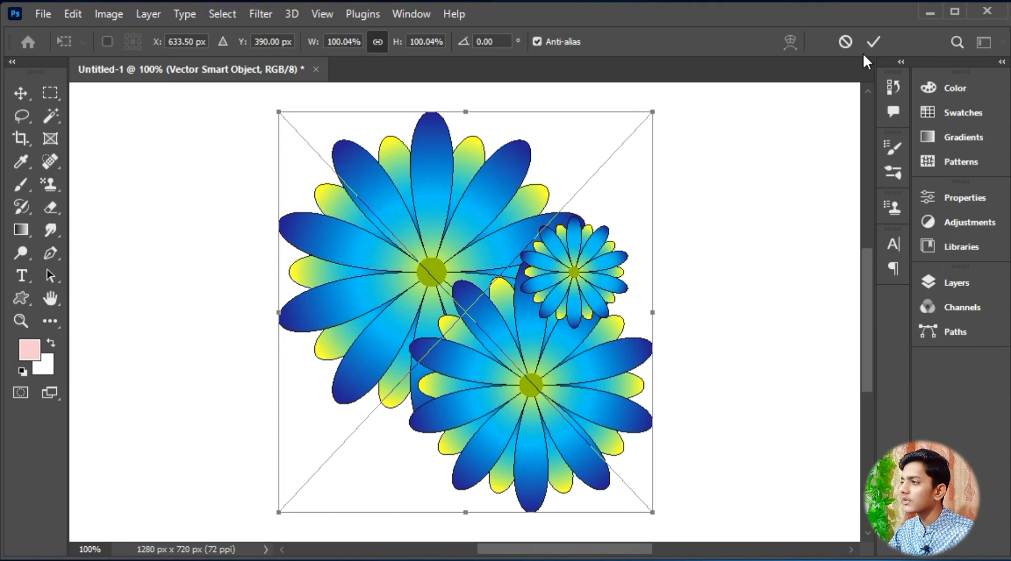
left_click(873, 43)
left_click(683, 256)
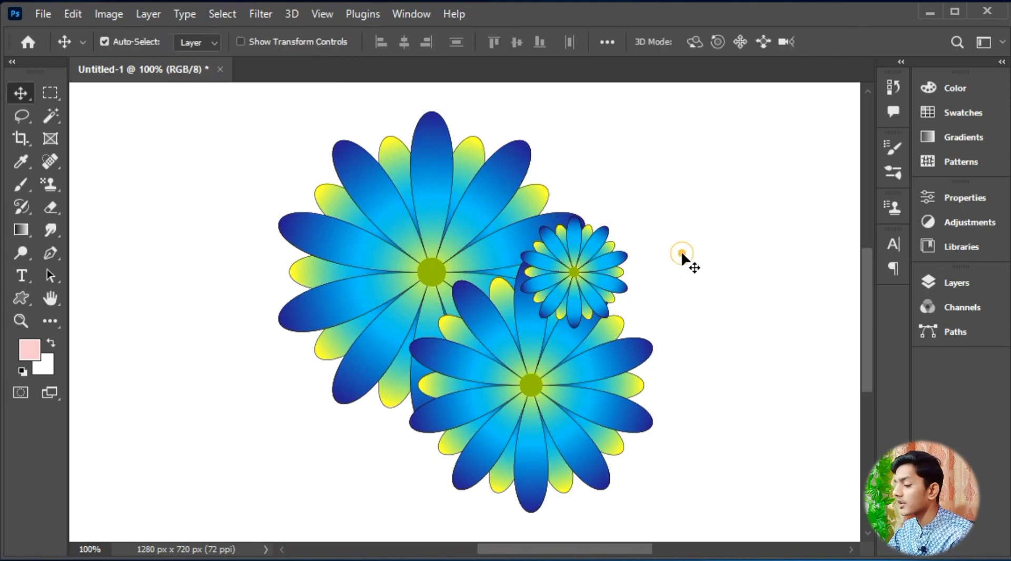
- Enlarge the pasted flower smart object to about 146%, reposition it on the canvas and apply the transform
key("ctrl+plus")
key("ctrl+plus")
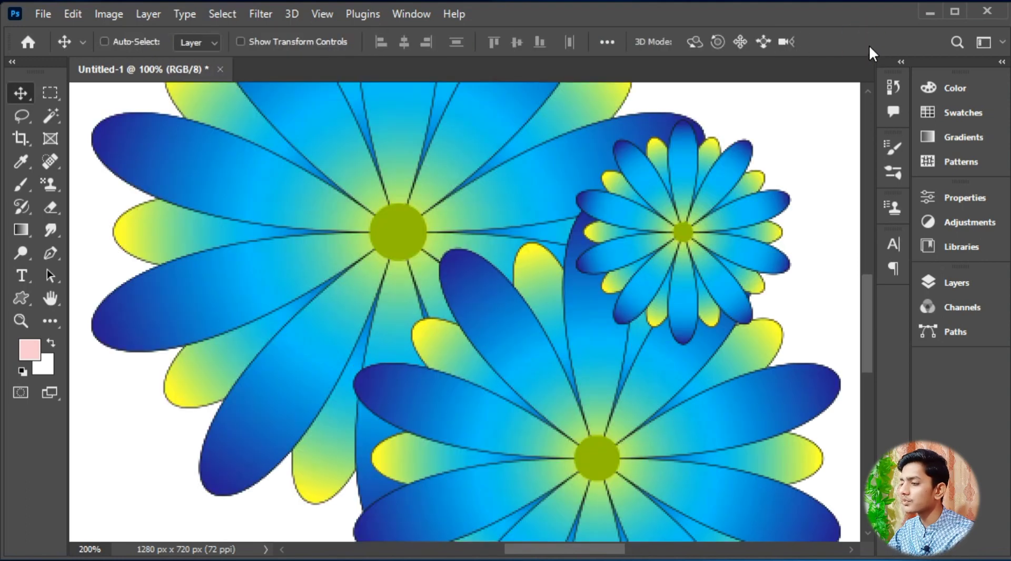
key("ctrl+minus")
key("ctrl+minus")
key("ctrl+minus")
left_click(511, 318, "ctrl")
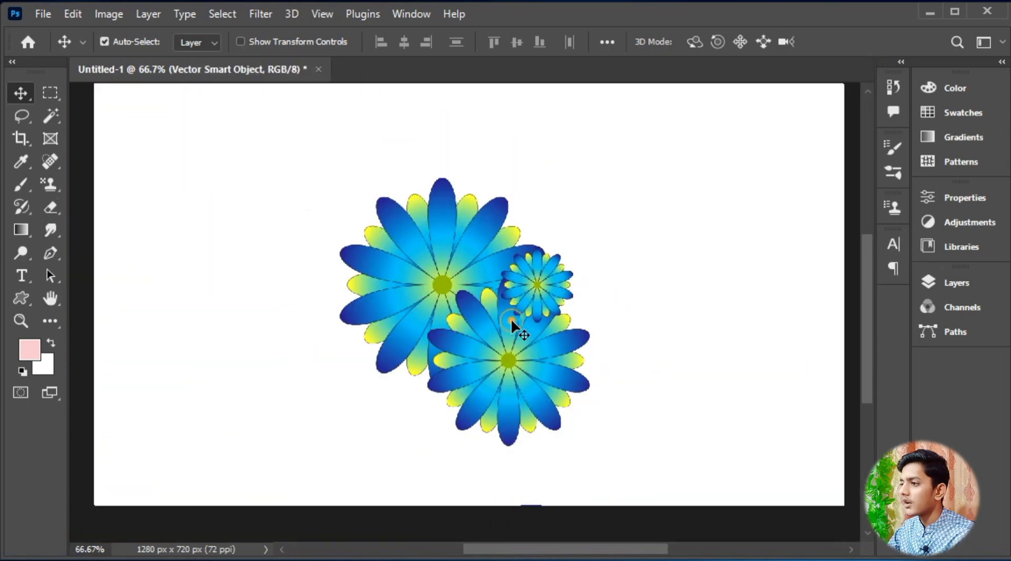
key("ctrl+t")
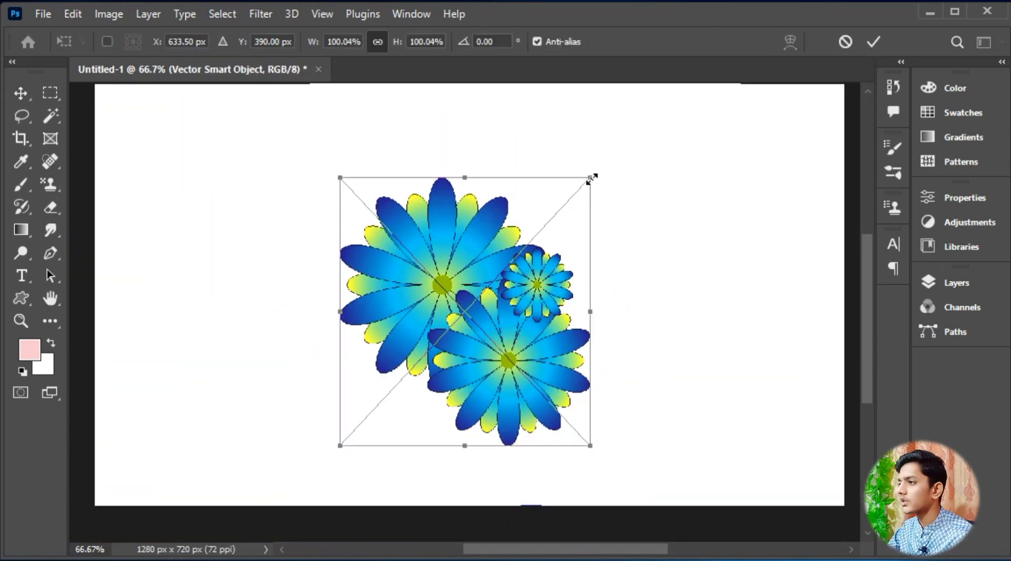
left_click_drag(591, 178, 704, 92)
left_click_drag(553, 268, 590, 298)
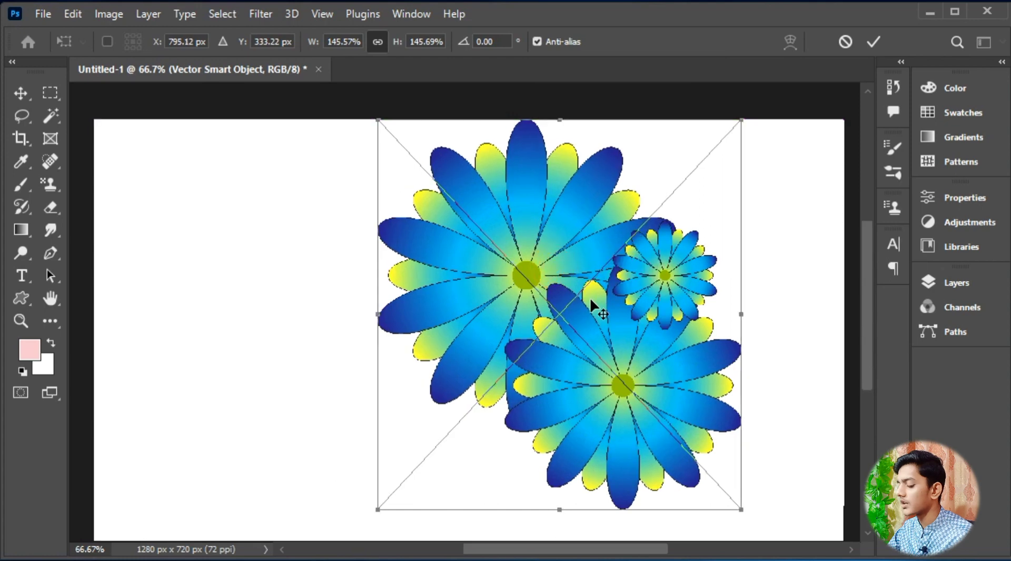
key("Return")
- Examine the enlarged flowers' edges and the small flower's petal gradient at several zoom levels with the layer deselected
key("ctrl+plus")
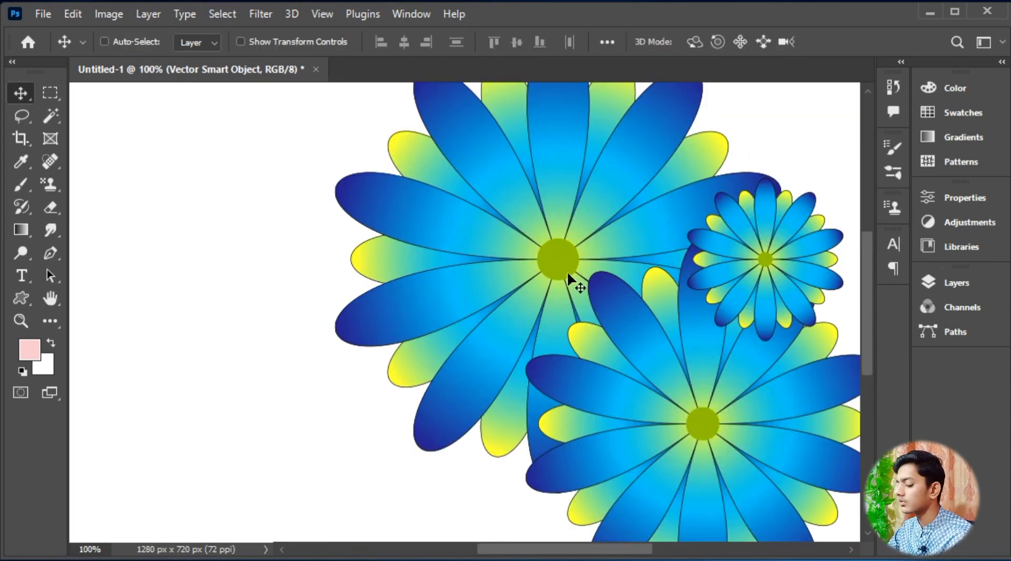
key("ctrl+plus")
key("ctrl+minus")
key("ctrl+minus")
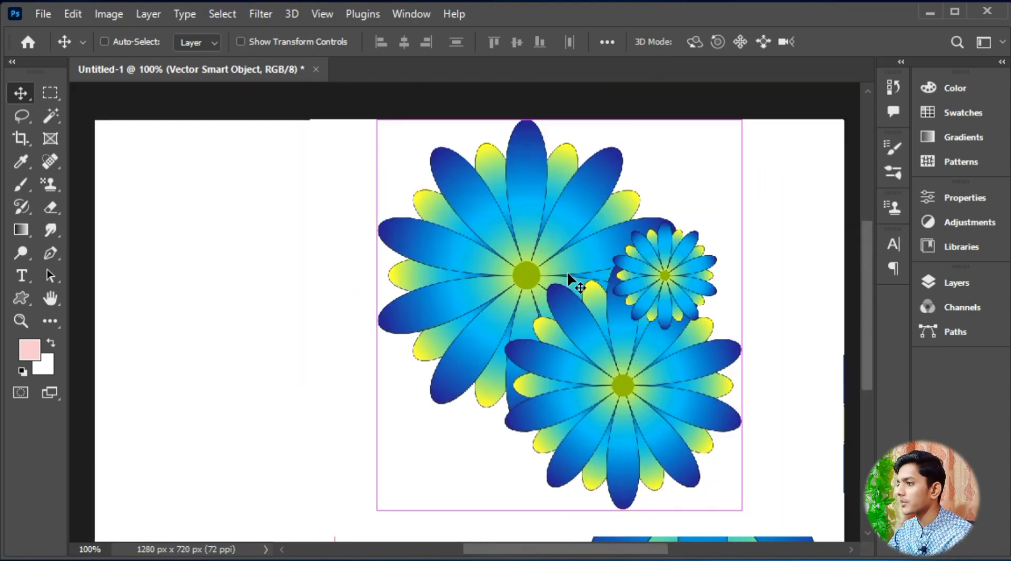
key("ctrl+minus")
left_click(748, 319, "ctrl")
key("ctrl+plus")
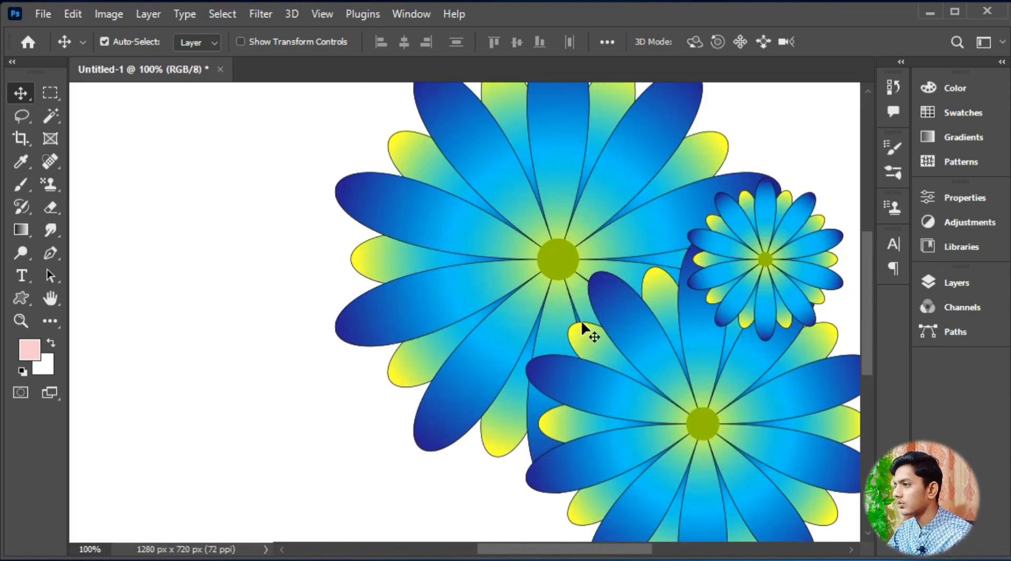
left_click_drag(655, 249, 591, 255)
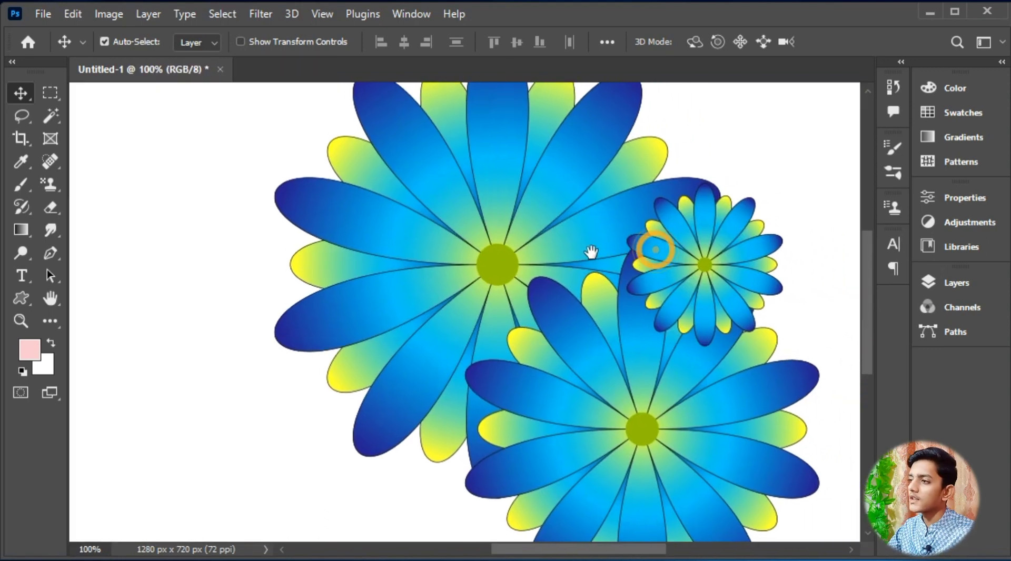
scroll(578, 296, "down", 1)
left_click_drag(578, 306, 581, 294)
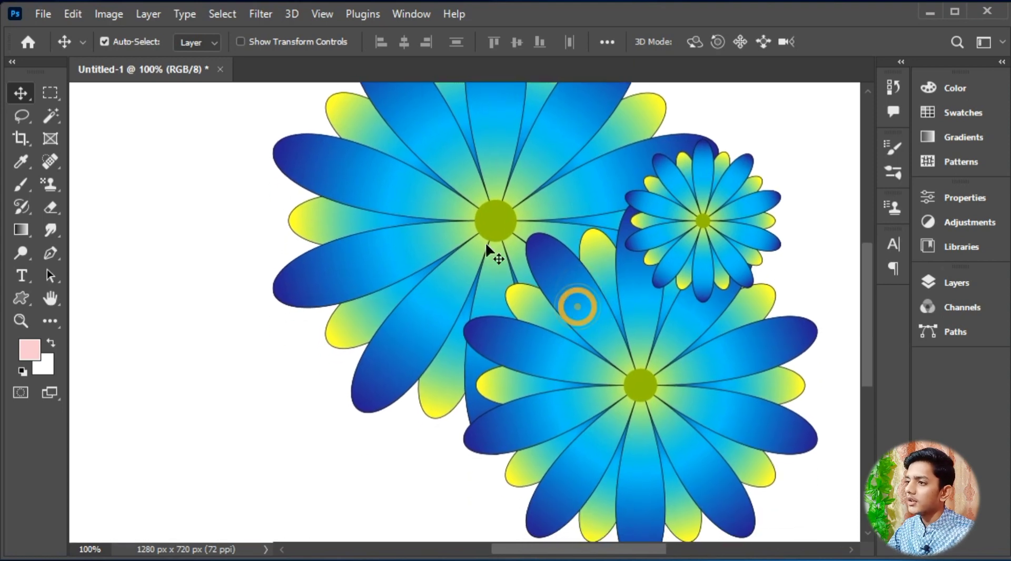
- Open the Vector Smart Object layer's style settings and enable the Stroke effect around the flowers
left_click(937, 284)
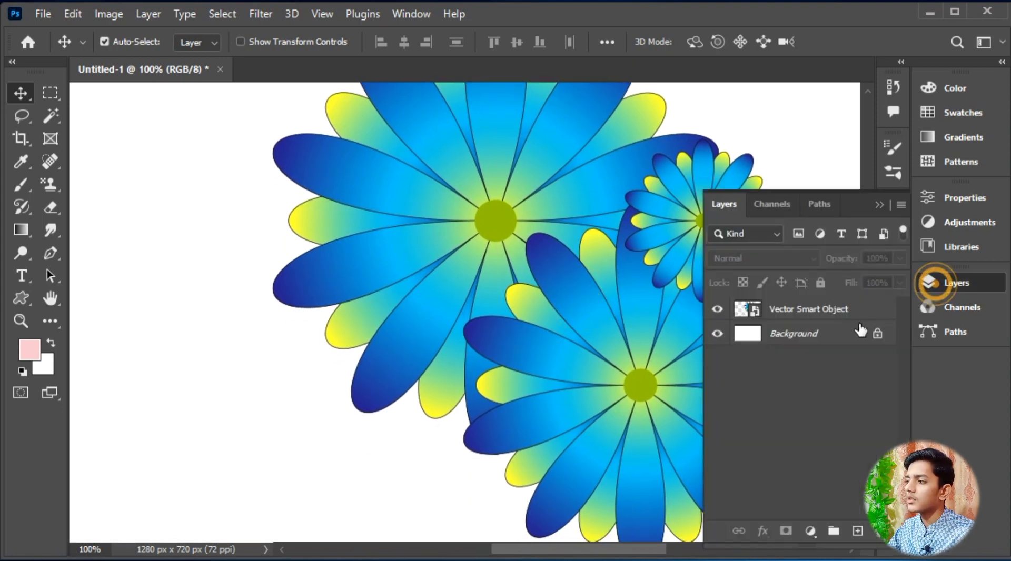
left_click(883, 312)
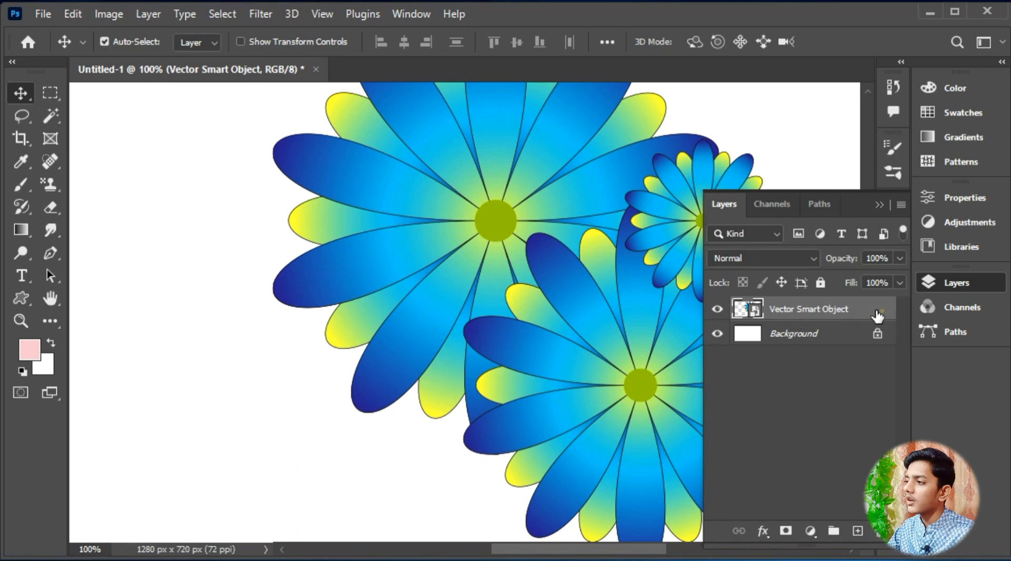
double_click(878, 315)
left_click_drag(622, 201, 850, 13)
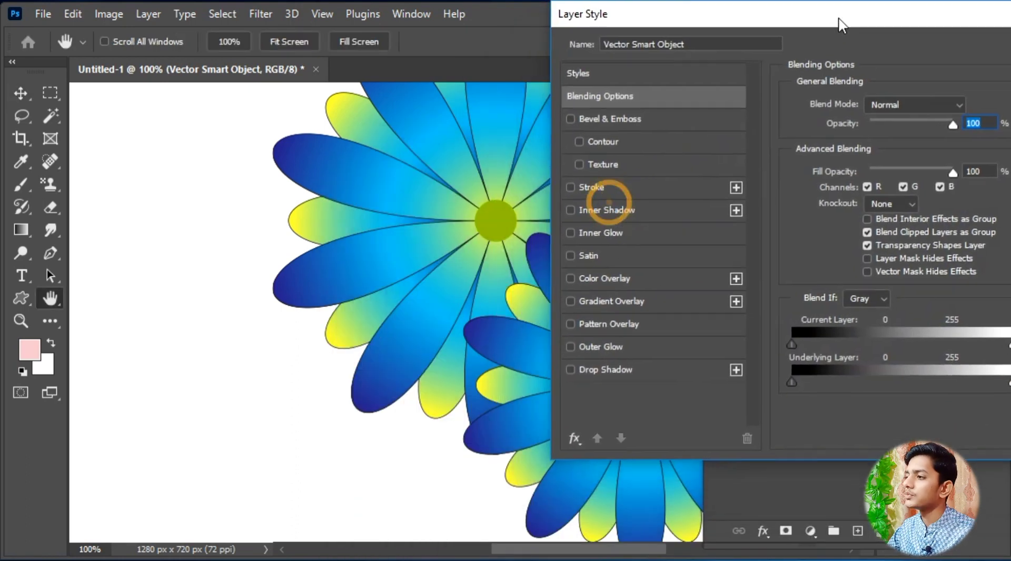
left_click(571, 188)
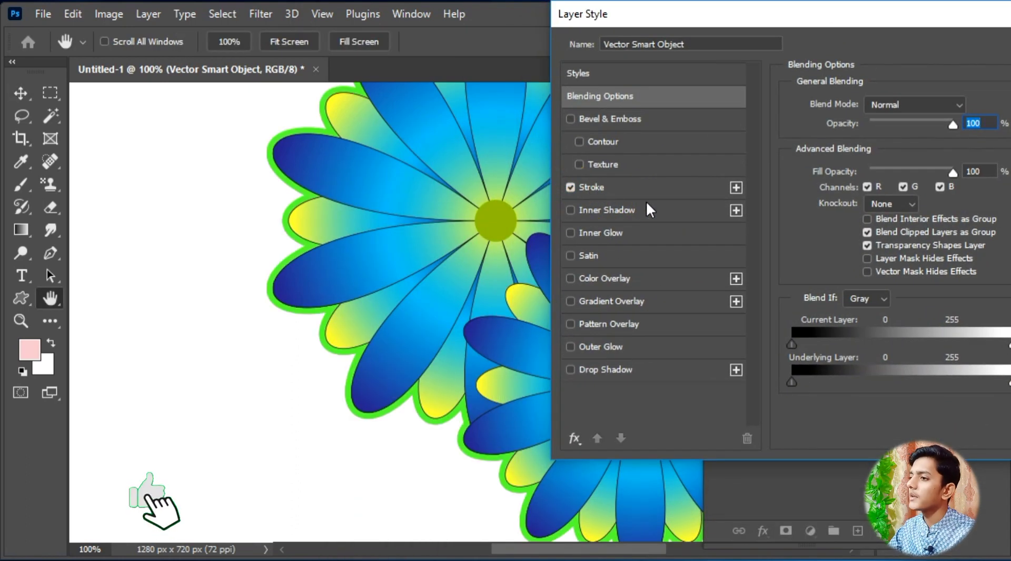
- Try a Gradient Overlay on the flowers, turn it off again and enable Drop Shadow
left_click(570, 301)
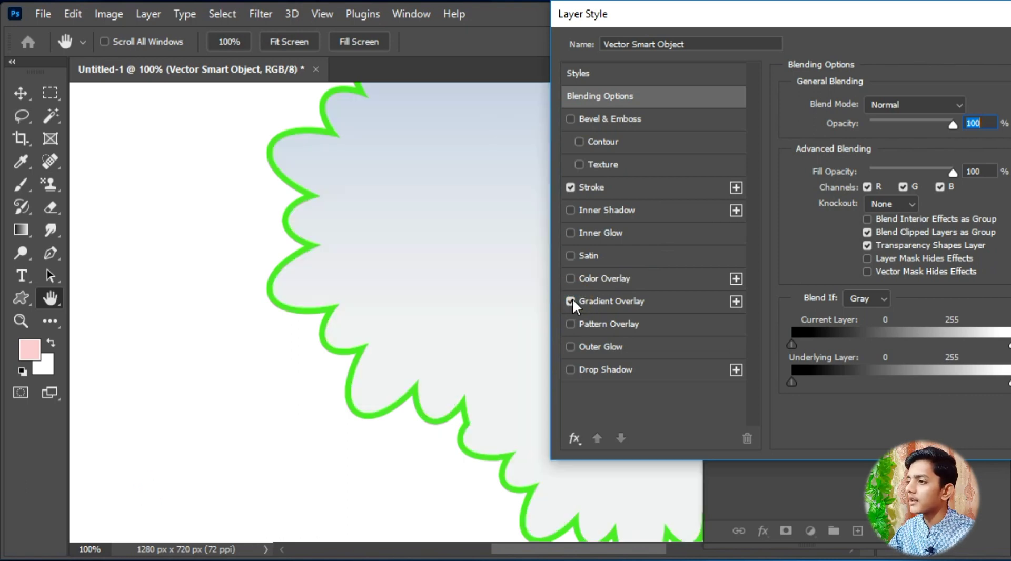
left_click(570, 301)
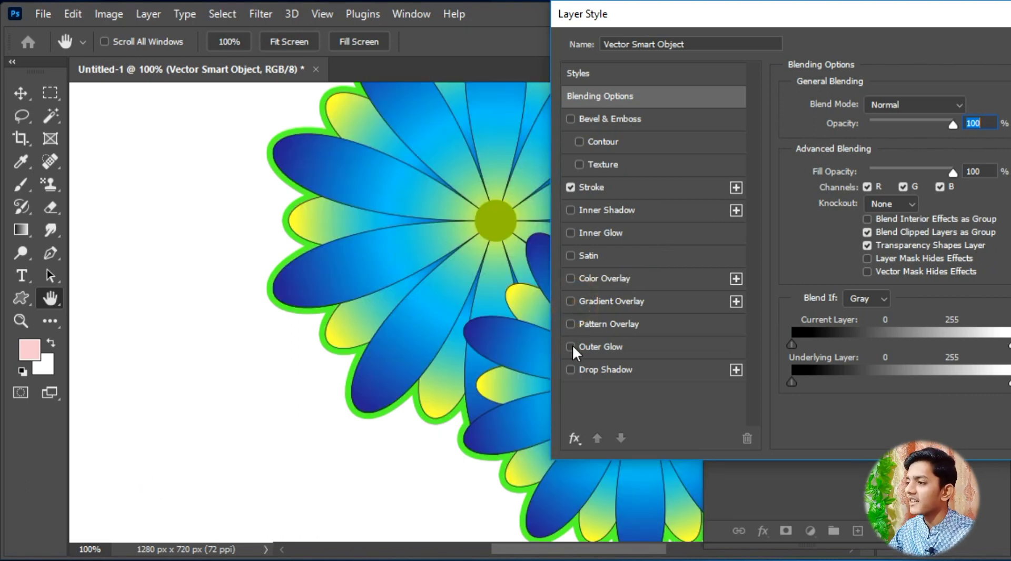
left_click(569, 373)
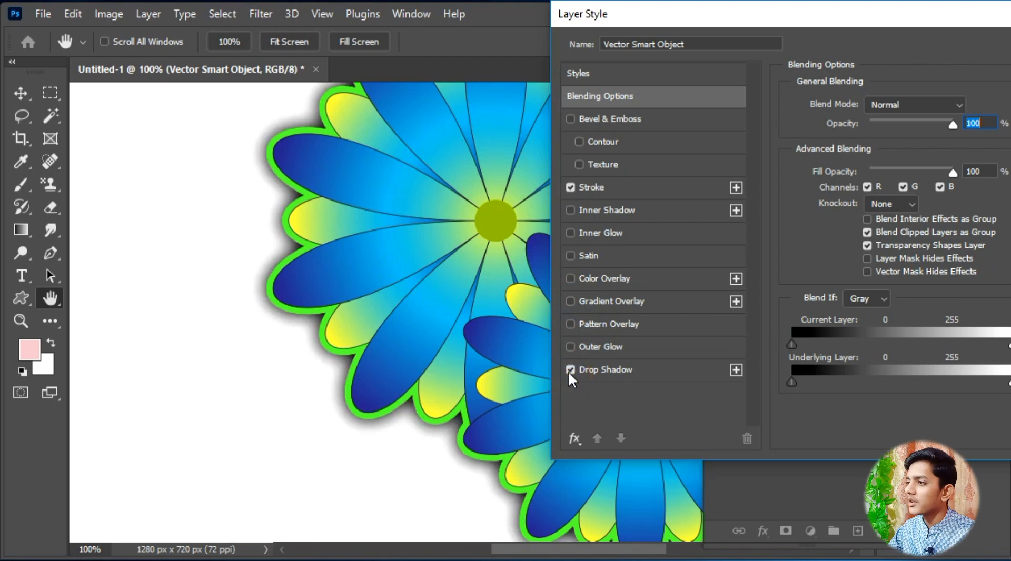
- Preview Pattern Overlay, Outer Glow, Inner Shadow, Inner Glow, Satin and Color Overlay on the flowers one at a time, turning each off again
left_click(571, 323)
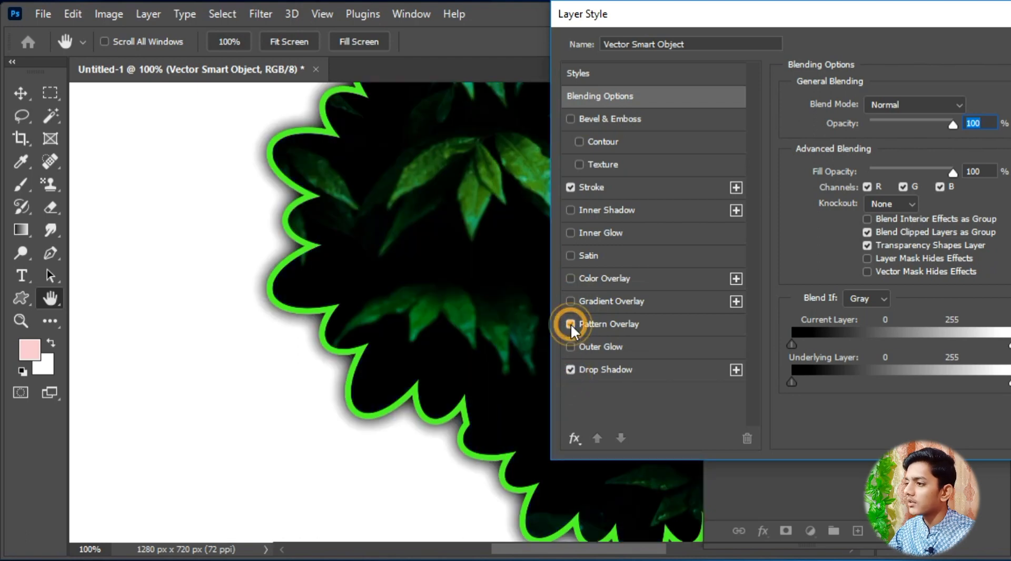
left_click(570, 324)
left_click(569, 348)
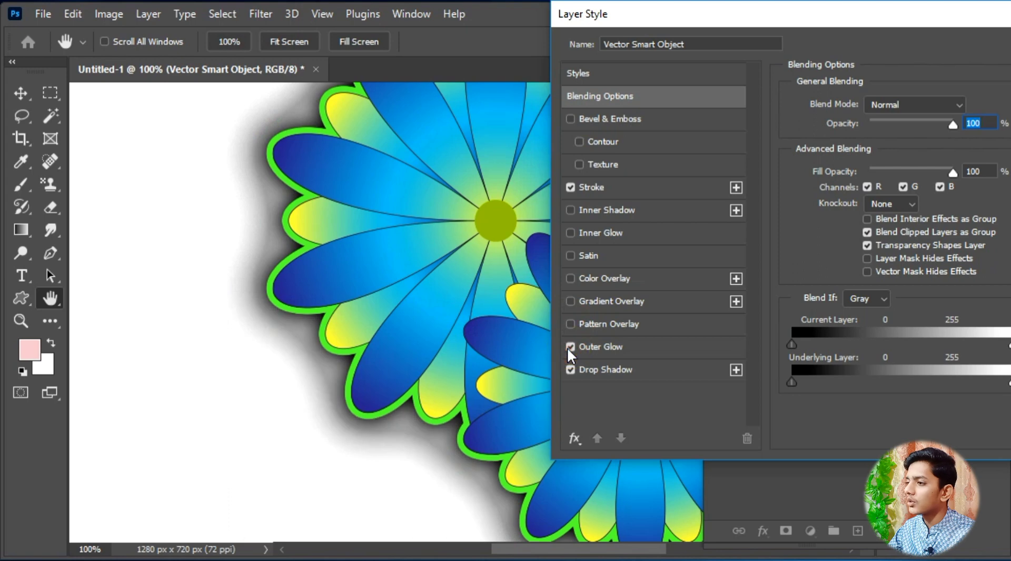
left_click(569, 348)
left_click(571, 210)
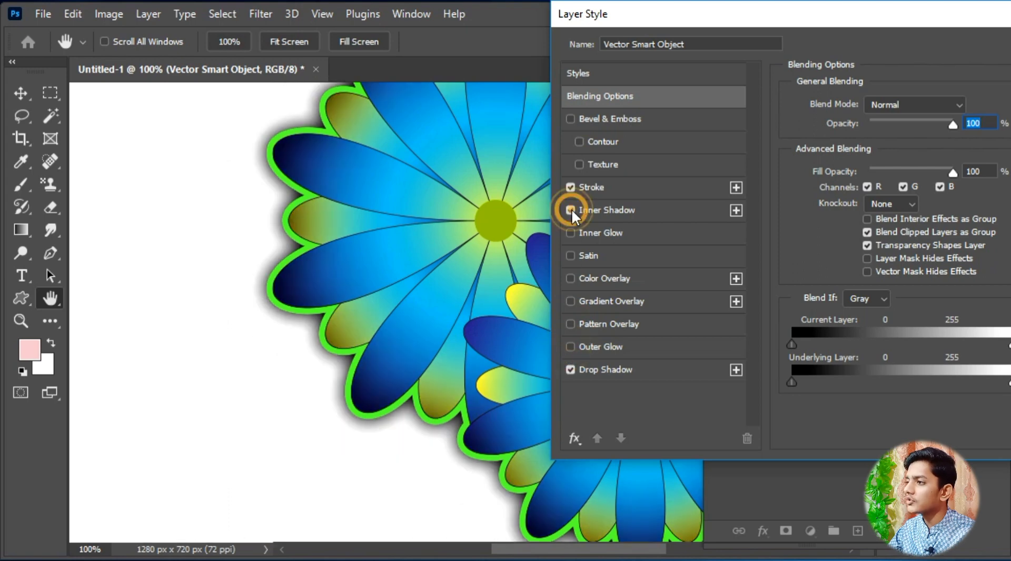
left_click(571, 210)
left_click(571, 233)
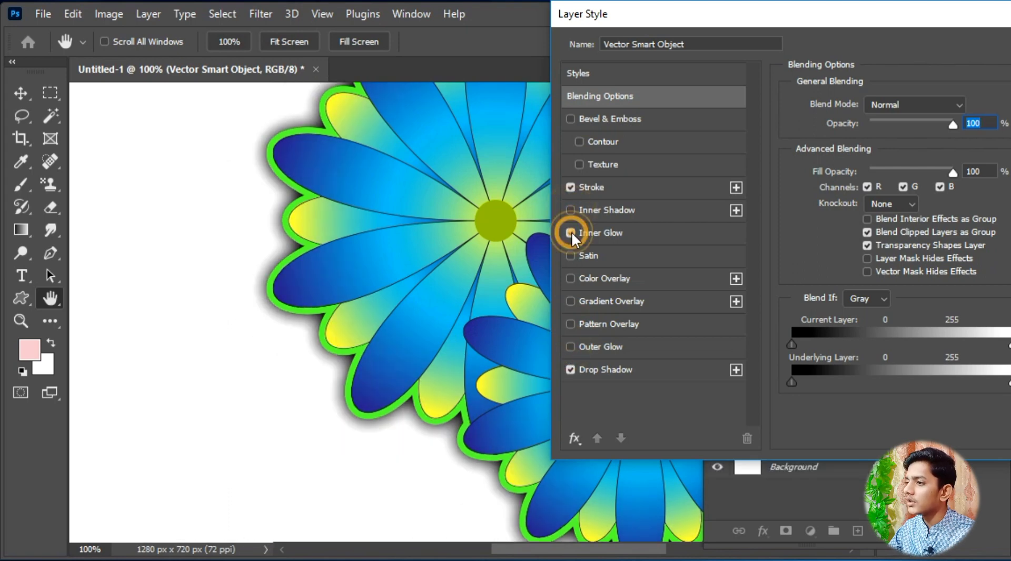
left_click(571, 232)
left_click(571, 256)
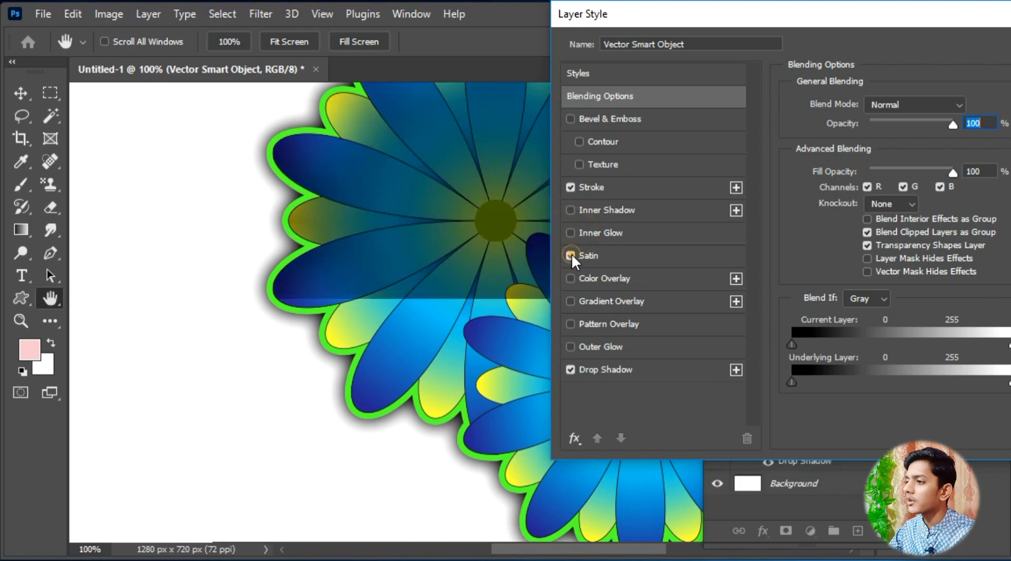
left_click(571, 256)
left_click(570, 279)
left_click(570, 279)
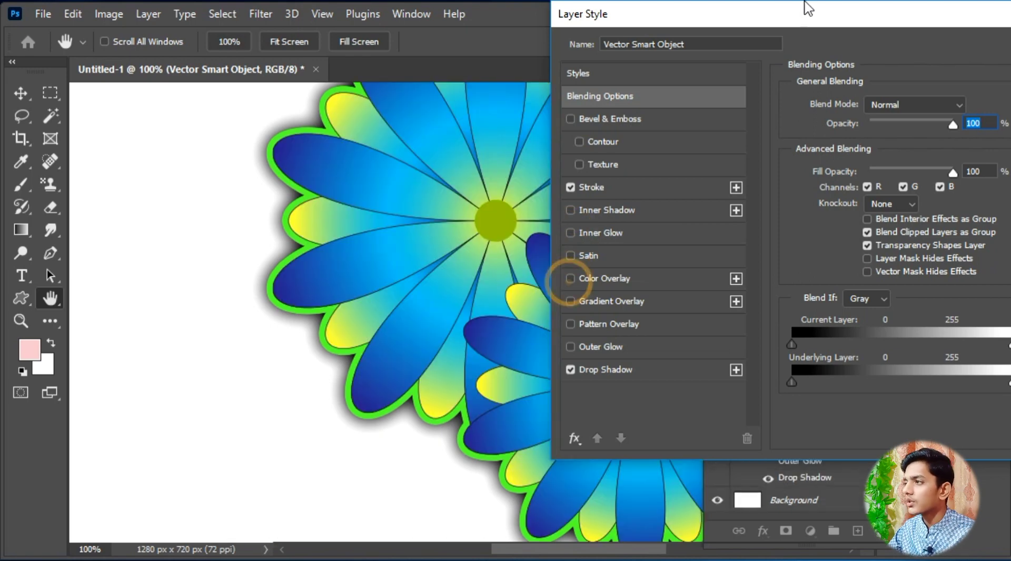
left_click_drag(807, 21, 421, 55)
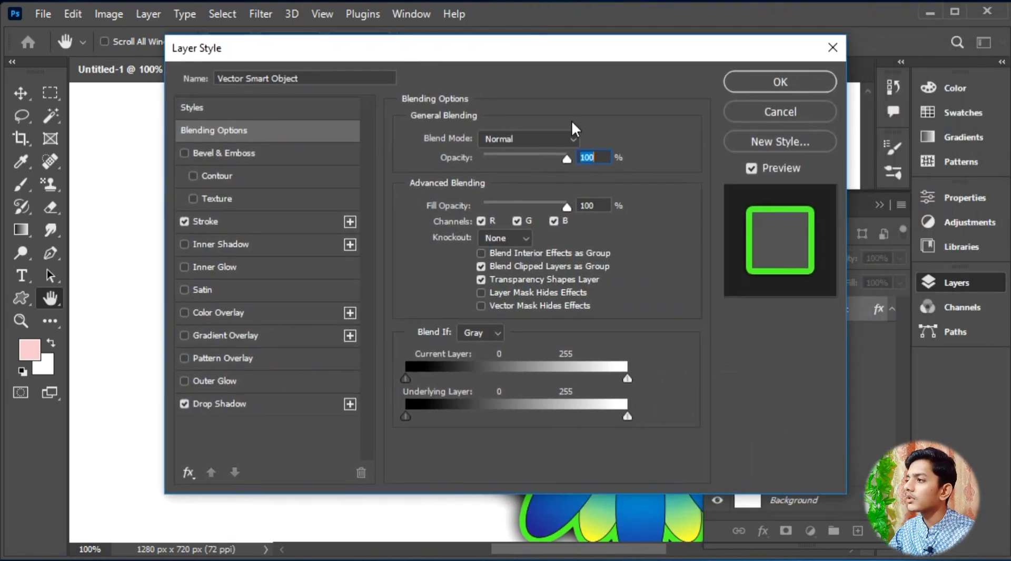
- Discard the open style changes, and apply a 7 px green outside Stroke with a Drop Shadow to the Vector Smart Object layer
left_click(782, 110)
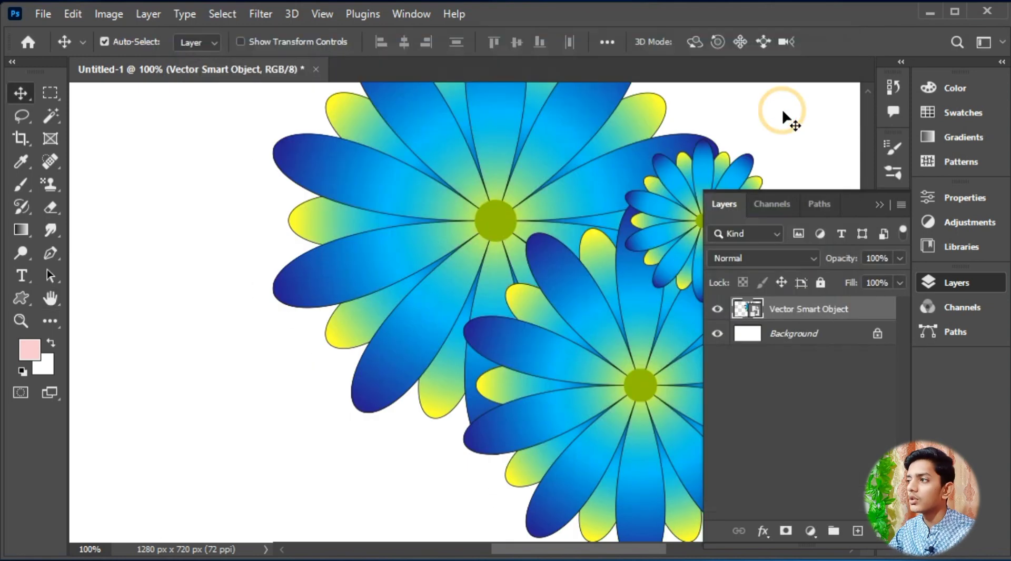
left_click(765, 530)
left_click(814, 552)
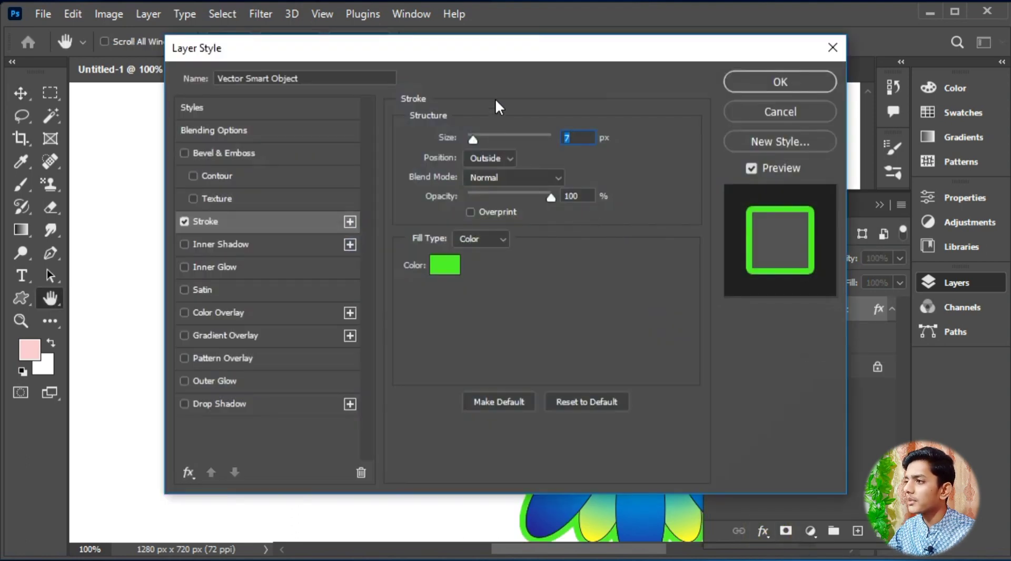
left_click_drag(498, 52, 548, 56)
left_click(245, 409)
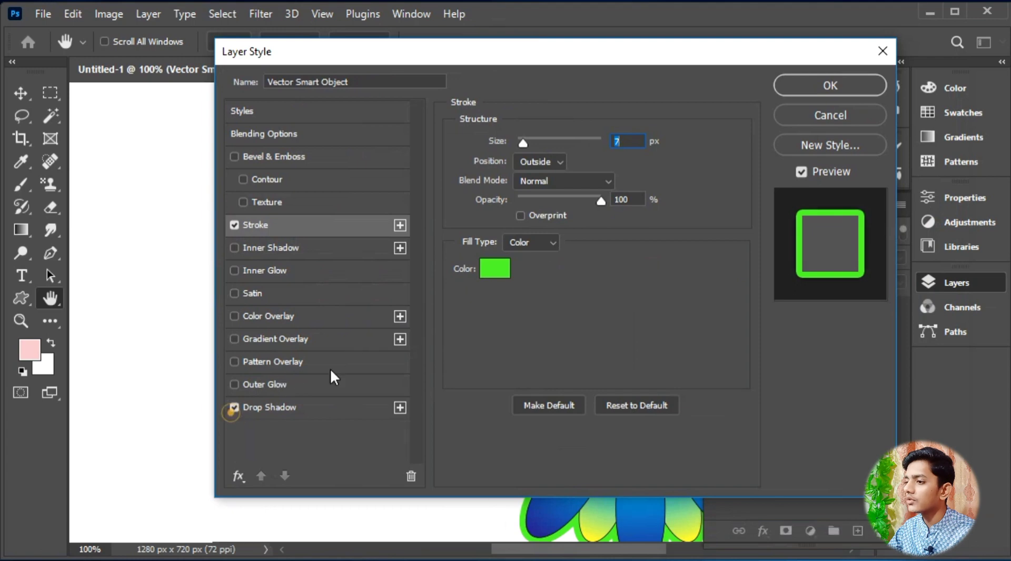
left_click(831, 87)
left_click(880, 205)
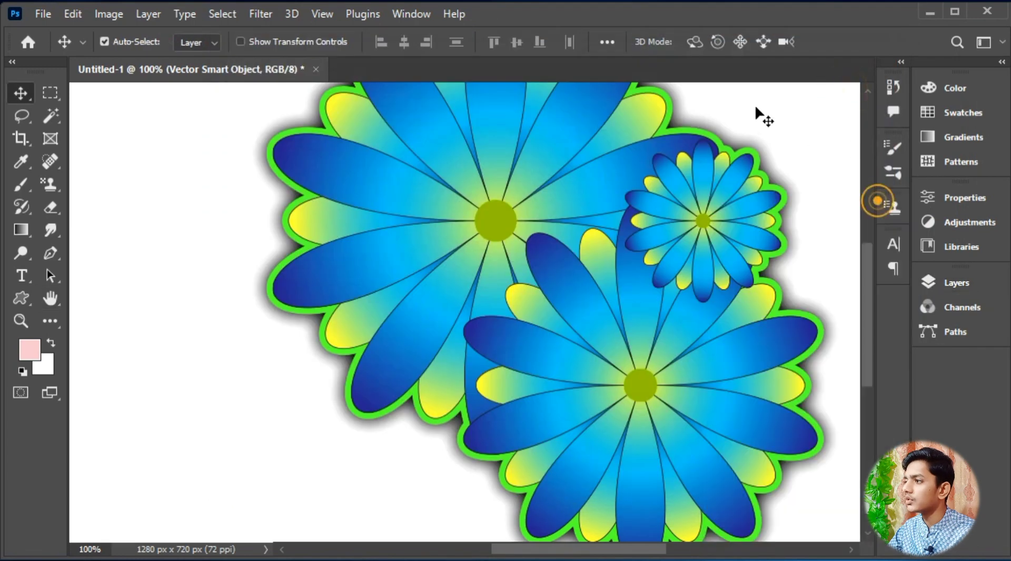
- Enlarge the flowers proportionally to about 226% and move them over the canvas's left edge, to about X 276 px, Y 380 px
left_click(756, 102)
key("ctrl+minus")
left_click_drag(658, 212, 734, 142)
left_click_drag(653, 186, 457, 217)
key("ctrl+t")
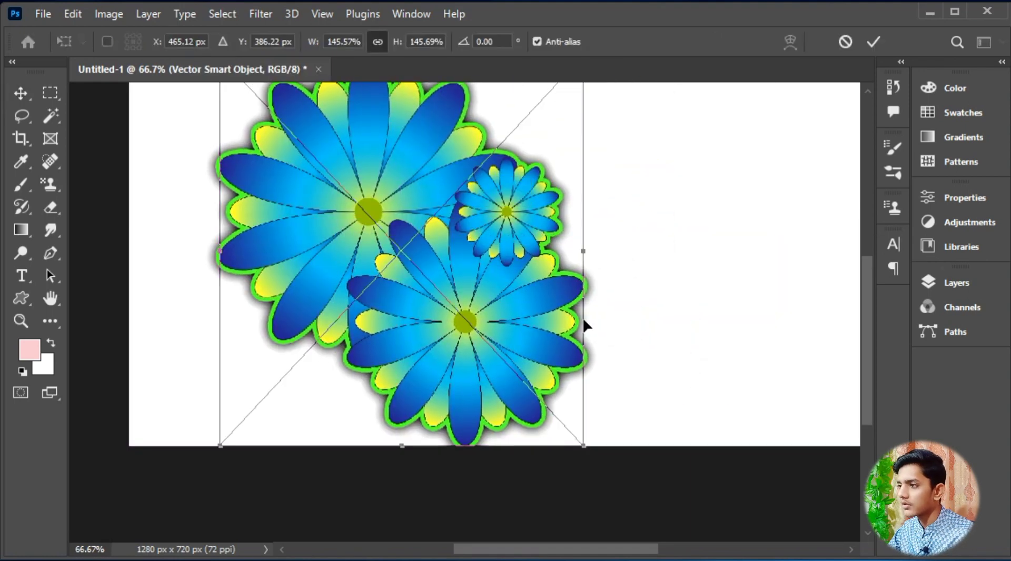
left_click_drag(590, 251, 874, 285)
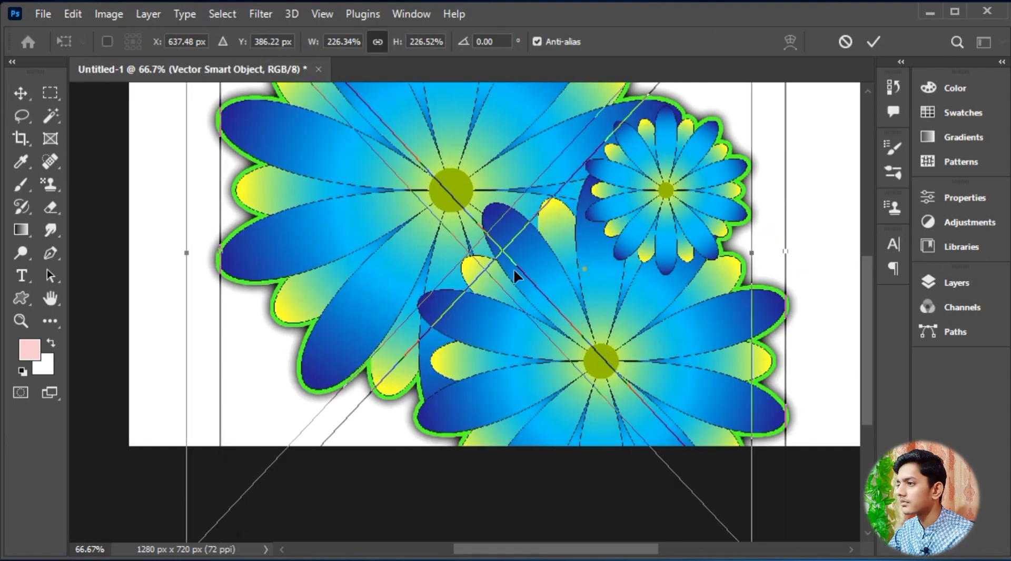
left_click_drag(500, 266, 372, 265)
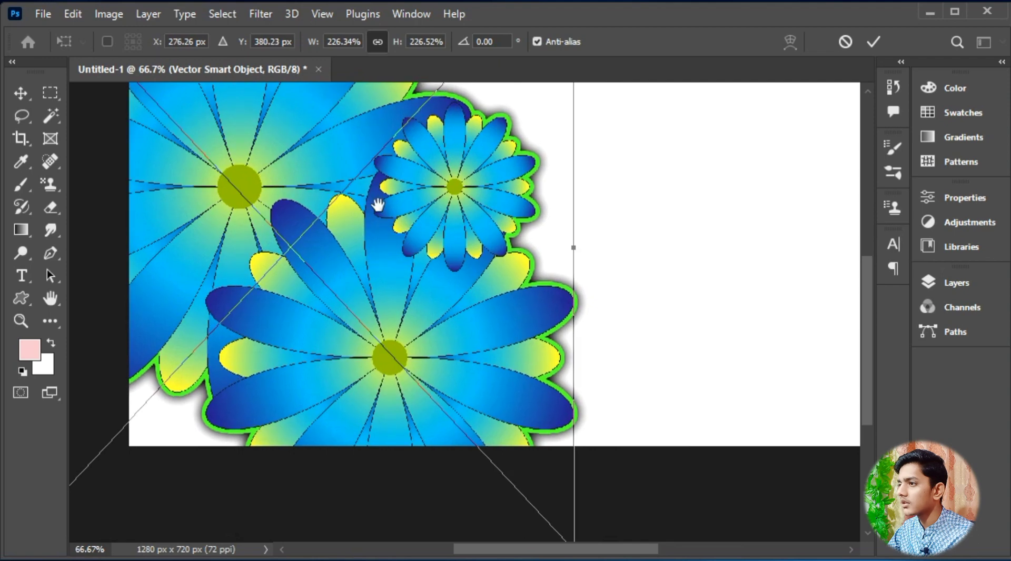
left_click_drag(379, 201, 381, 247)
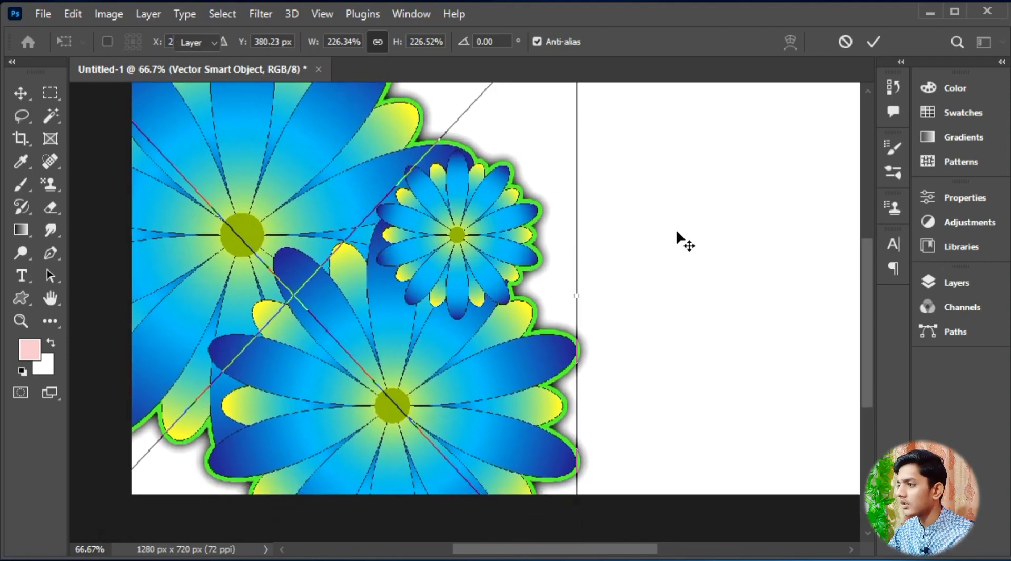
key("Return")
left_click(724, 227)
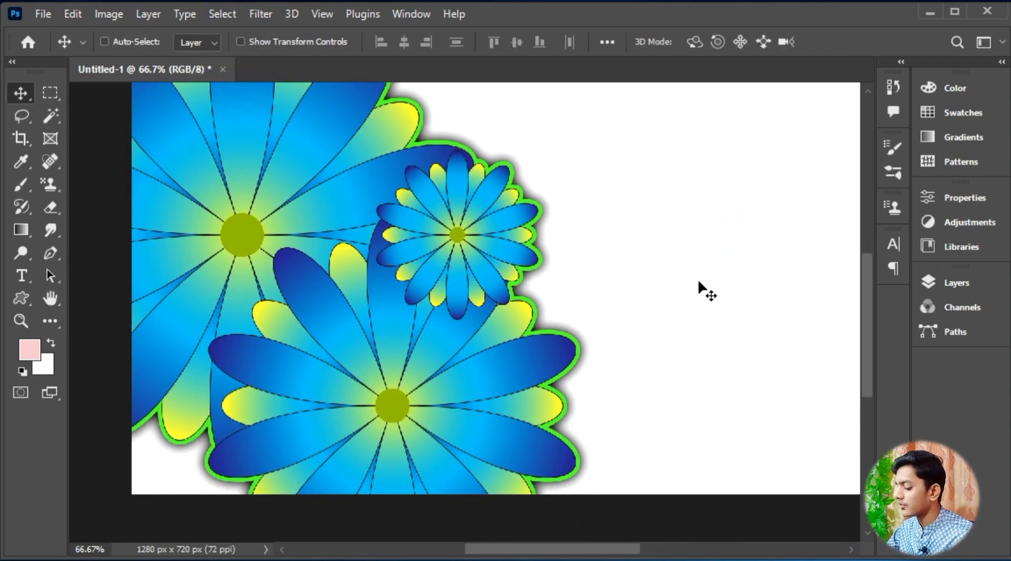
- Examine the rescaled flowers' petals, green stroke and shadow at 100% and 66.7% zoom
key("ctrl+plus")
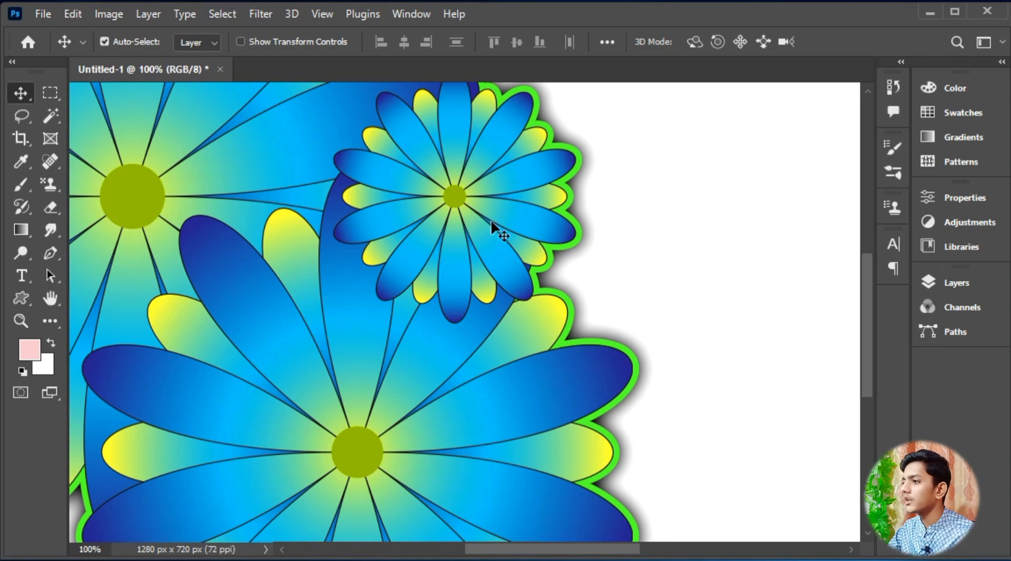
key("ctrl+minus")
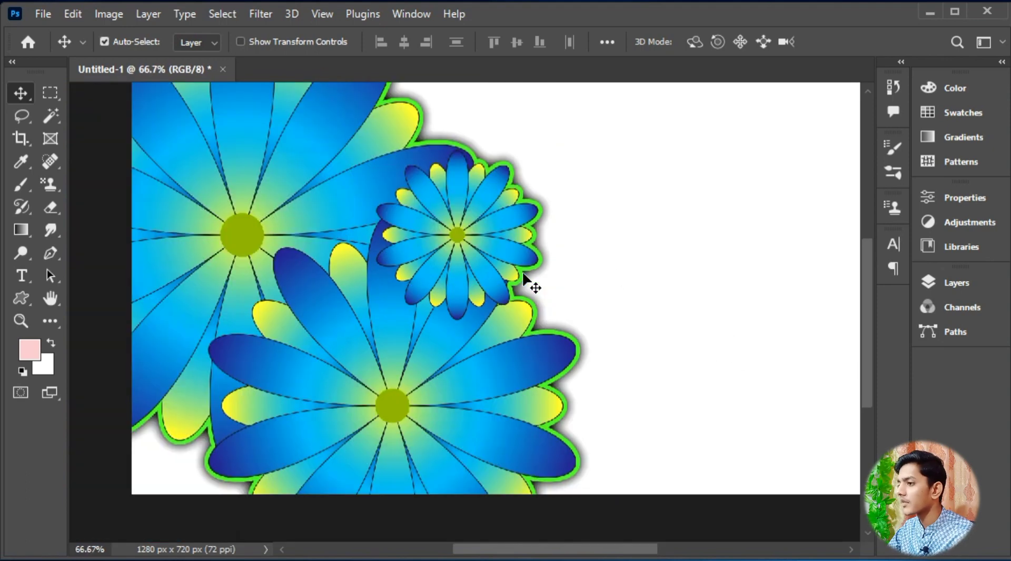
left_click_drag(709, 295, 646, 300)
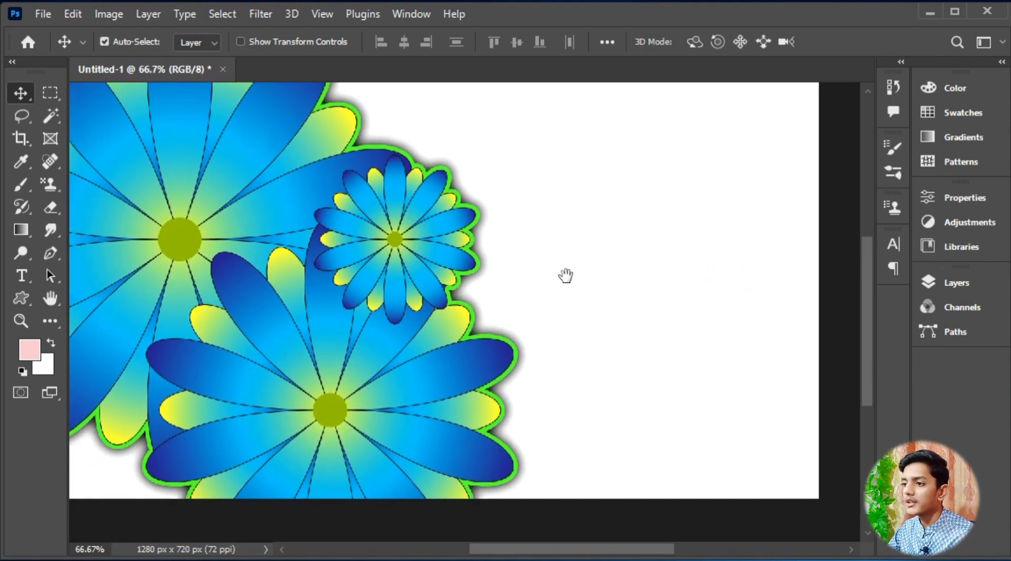
left_click_drag(566, 276, 598, 305)
left_click_drag(486, 325, 436, 335)
left_click(422, 311)
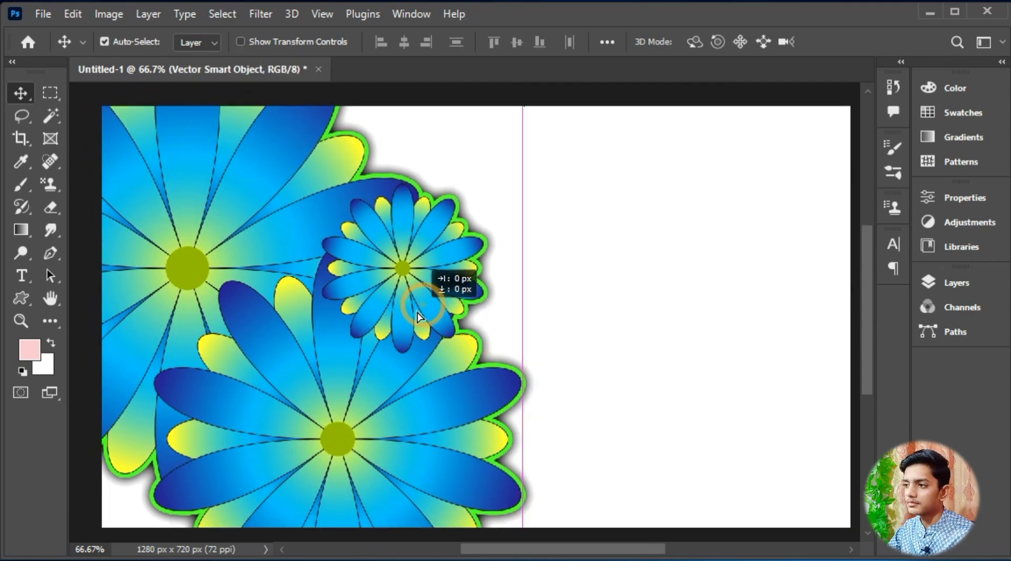
left_click(577, 322)
scroll(580, 311, "down", 2)
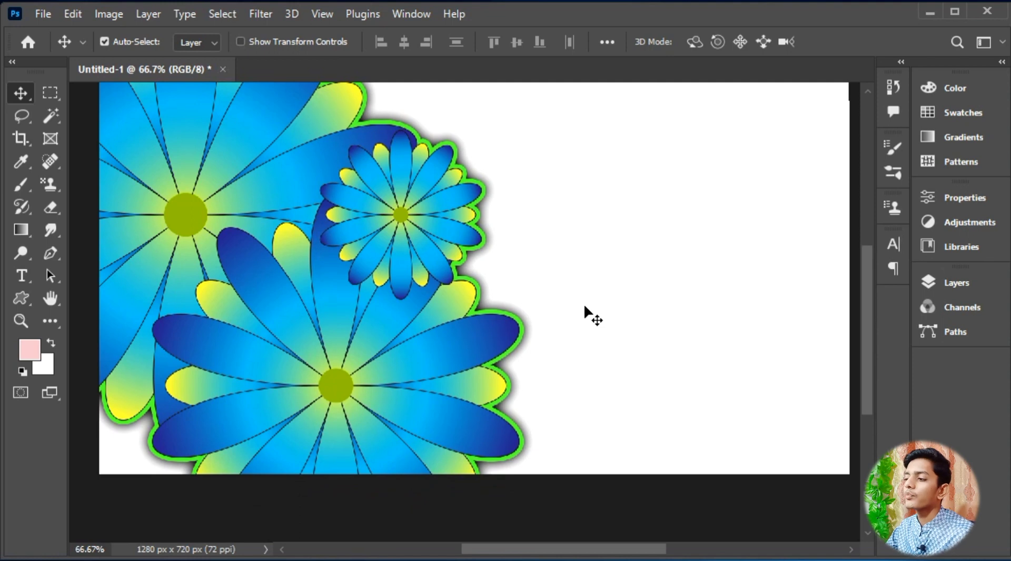